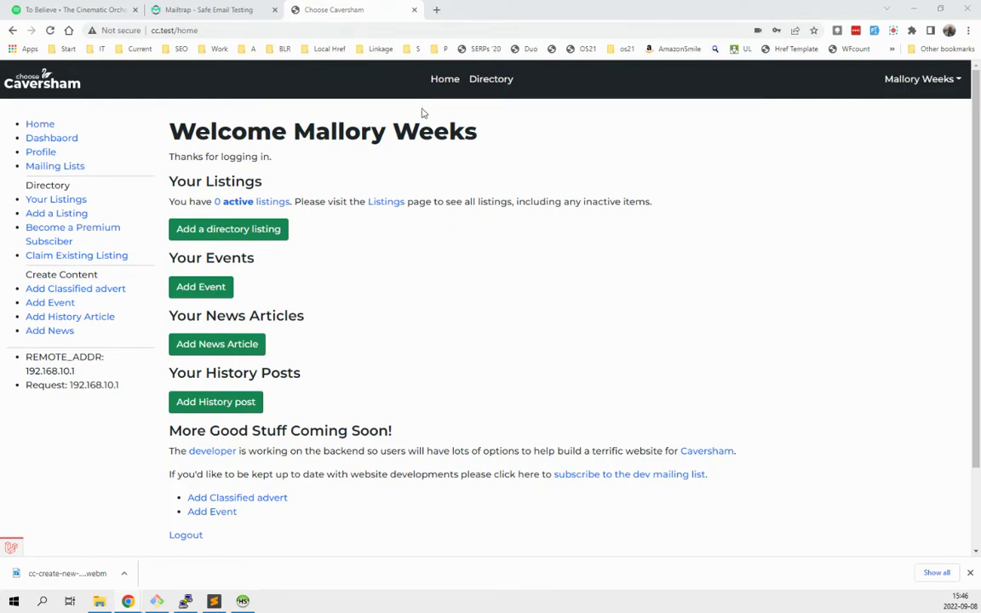
Open the form for adding an event and fill all its fields with dummy data using the form filler extension.
double_click(332, 132)
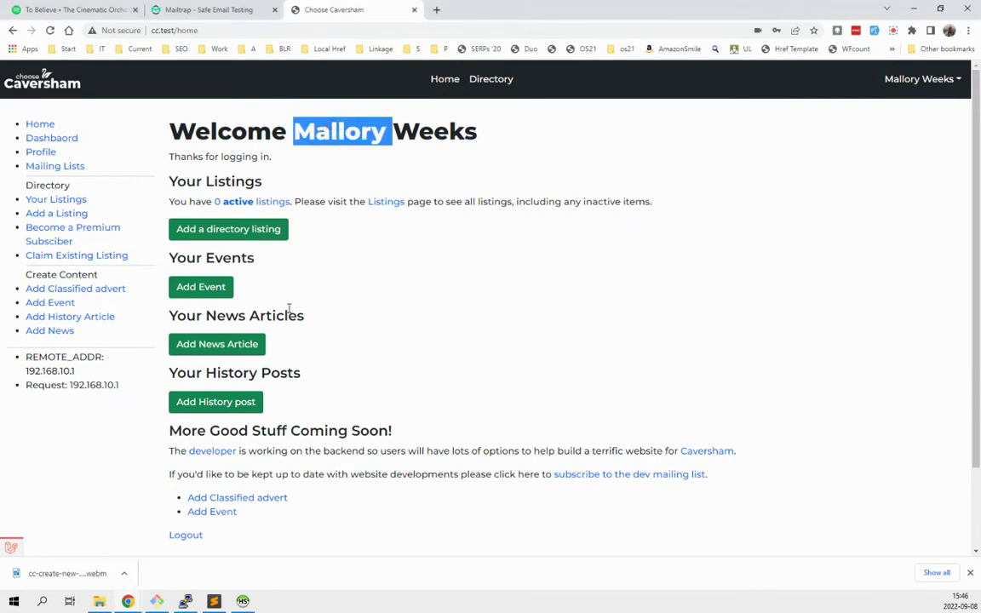
left_click(220, 289)
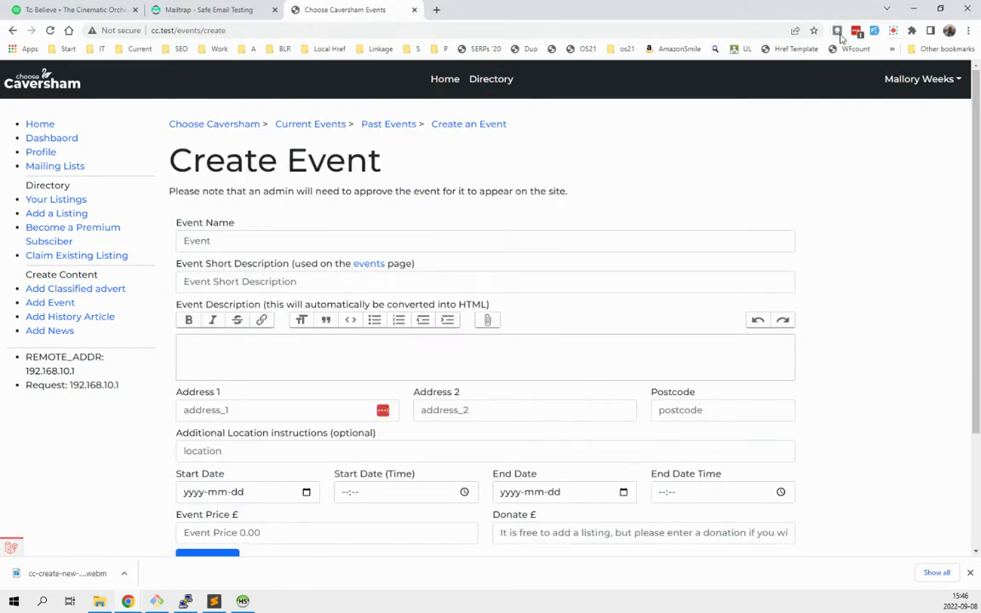
left_click(874, 32)
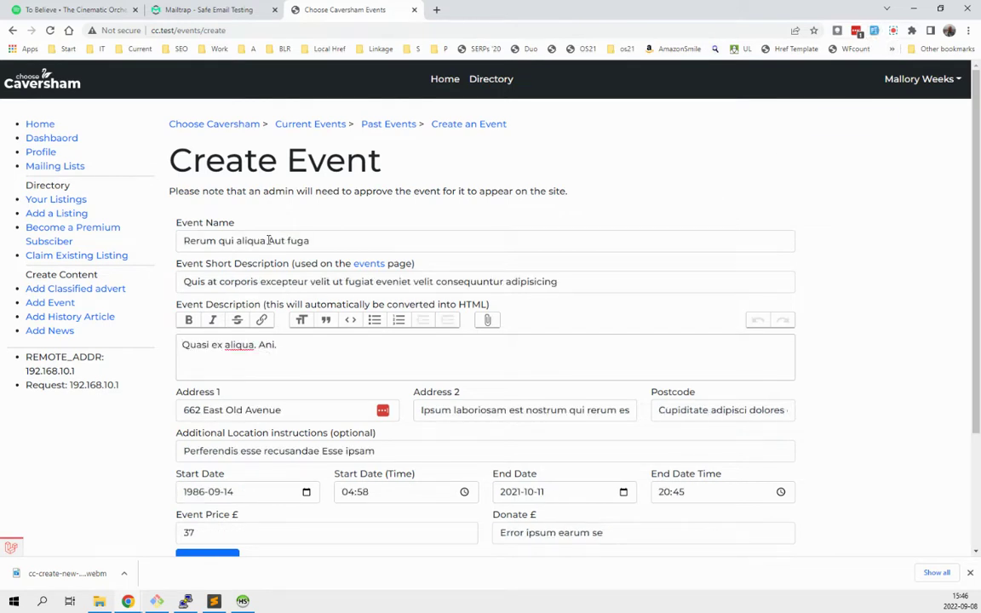
Cut the dummy text out of the Event Name and Event Short Description fields.
left_click(303, 242)
key("ctrl+a")
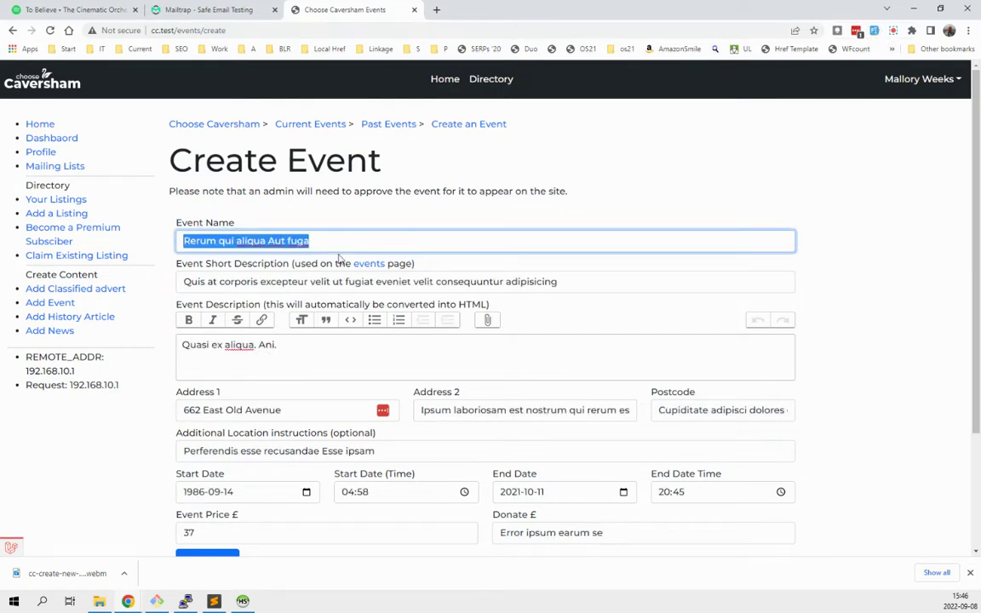
key("BackSpace")
key("Tab")
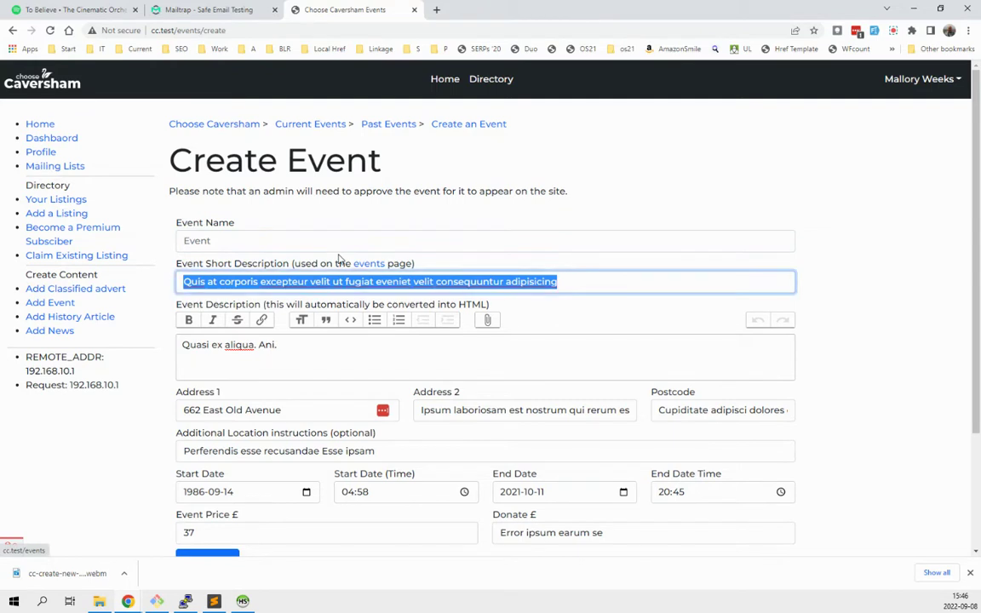
key("Home")
type("Rerum qui aliqua illut fuga")
key("ctrl+a")
key("BackSpace")
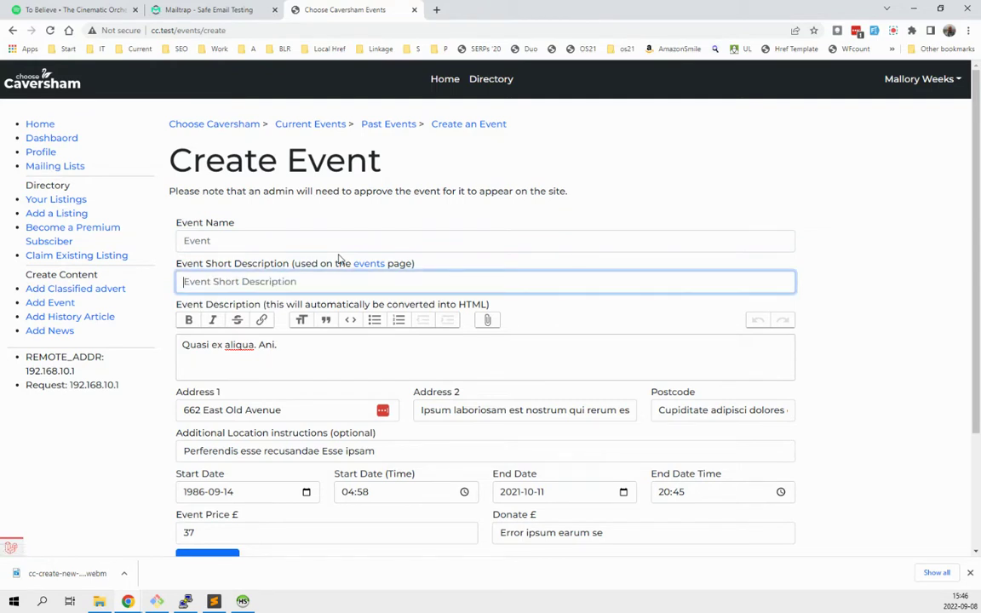
Insert the removed name and short description text as a separate paragraph above "Quasi ex aliqua. Ani." in the event description.
key("Tab")
key("Tab")
key("shift+Tab")
type("Rerum qui aliqua Aut fuga Quis at corporis excepteur velit ut fugiat eveniet velit consequuntur adipisicing")
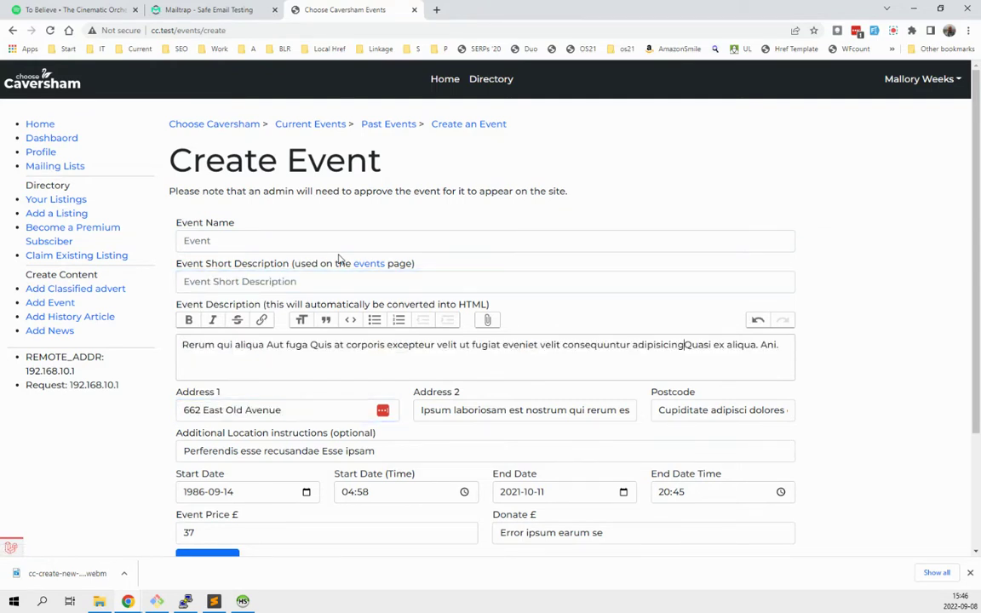
key("Return")
key("Return")
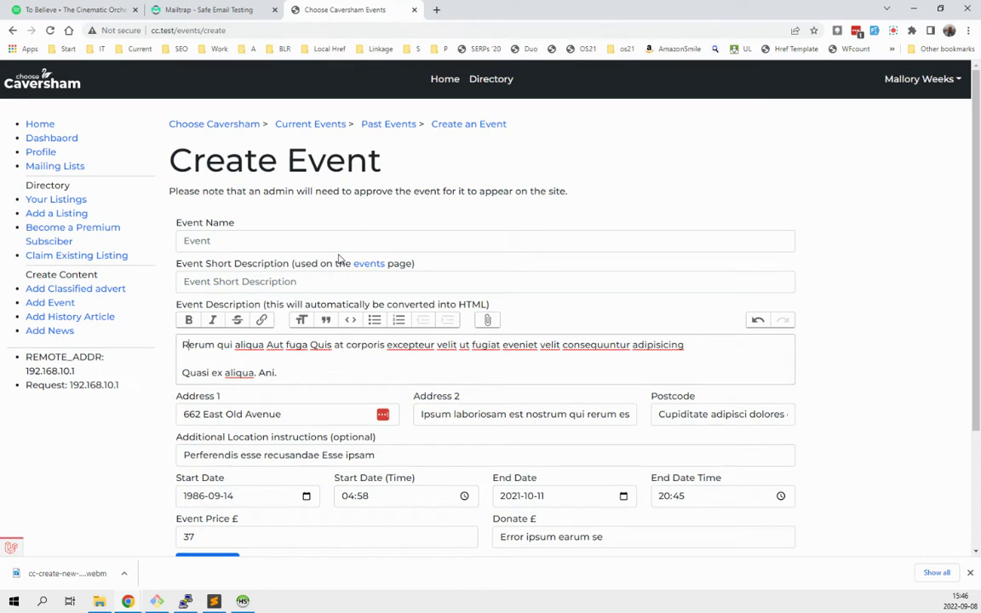
Make the words "Rerum qui" at the start of the event description bold.
key("Up")
key("Up")
key("ctrl+shift+Right")
key("ctrl+shift+Right")
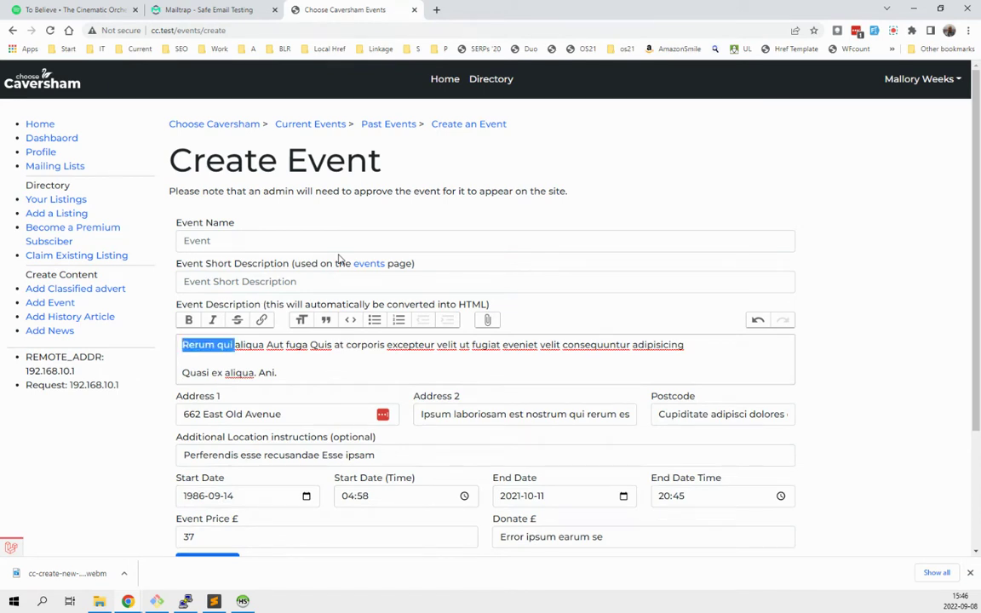
key("ctrl+b")
key("Right")
Italicize the words "at corporis excepteur" in the description's first paragraph.
key("ctrl+Right")
key("ctrl+Right")
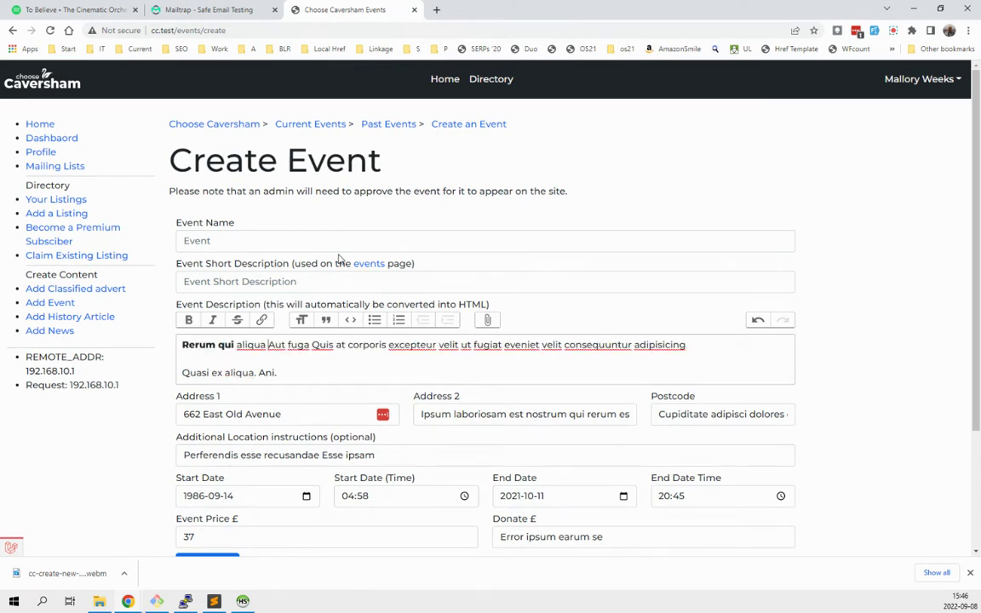
key("ctrl+shift+Right")
key("ctrl+shift+Right")
key("ctrl+shift+Right")
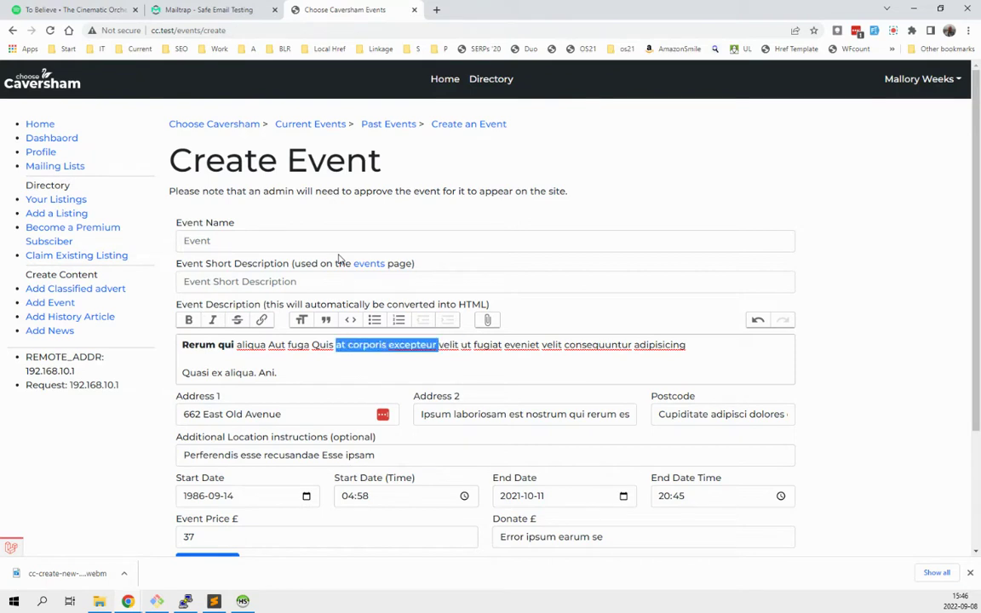
key("ctrl+i")
key("ctrl+End")
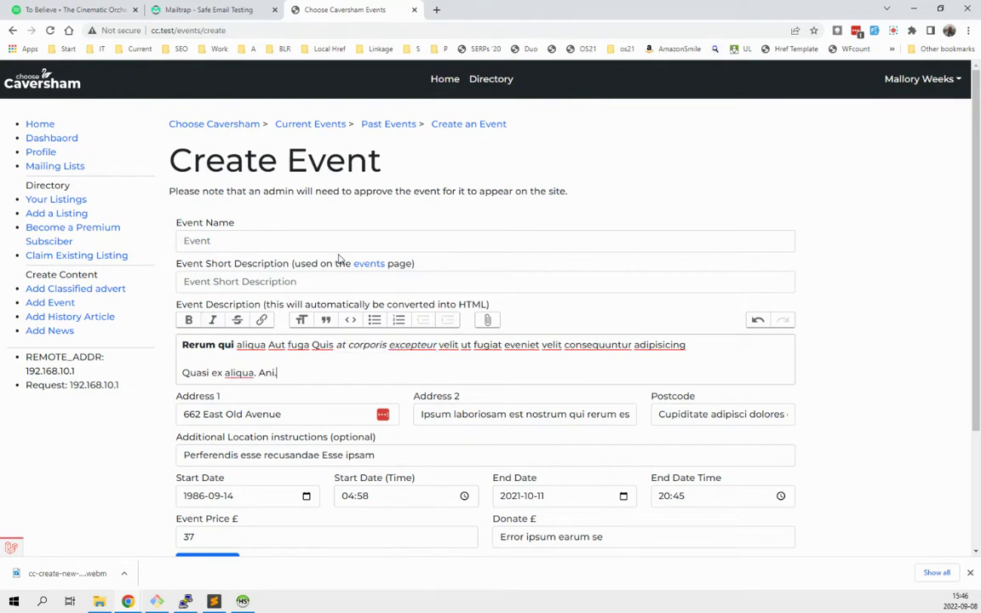
Move the dummy text from Address 2 to the end of the description's second paragraph and start a new paragraph.
key("Return")
key("Tab")
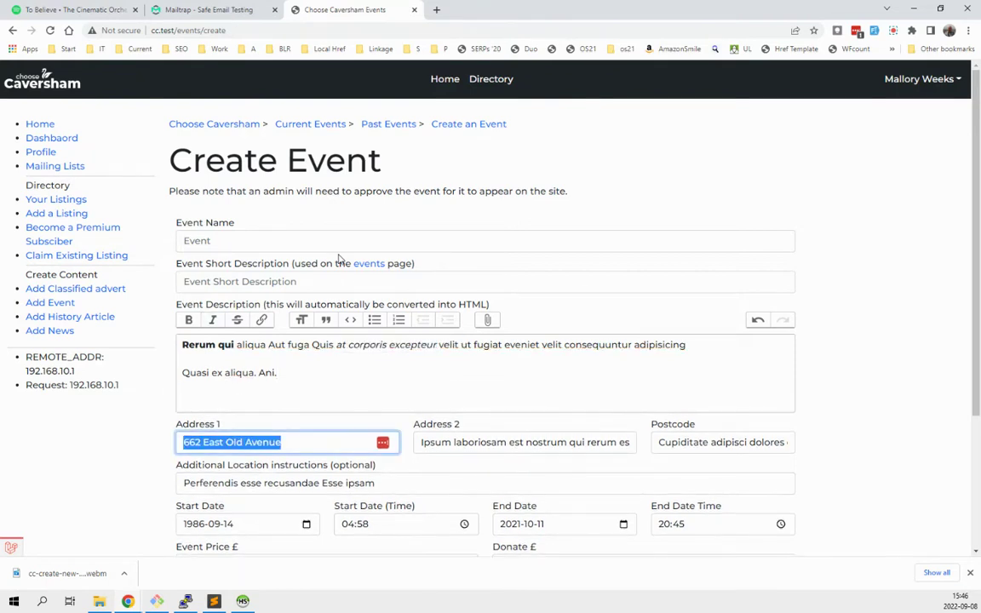
key("Tab")
key("BackSpace")
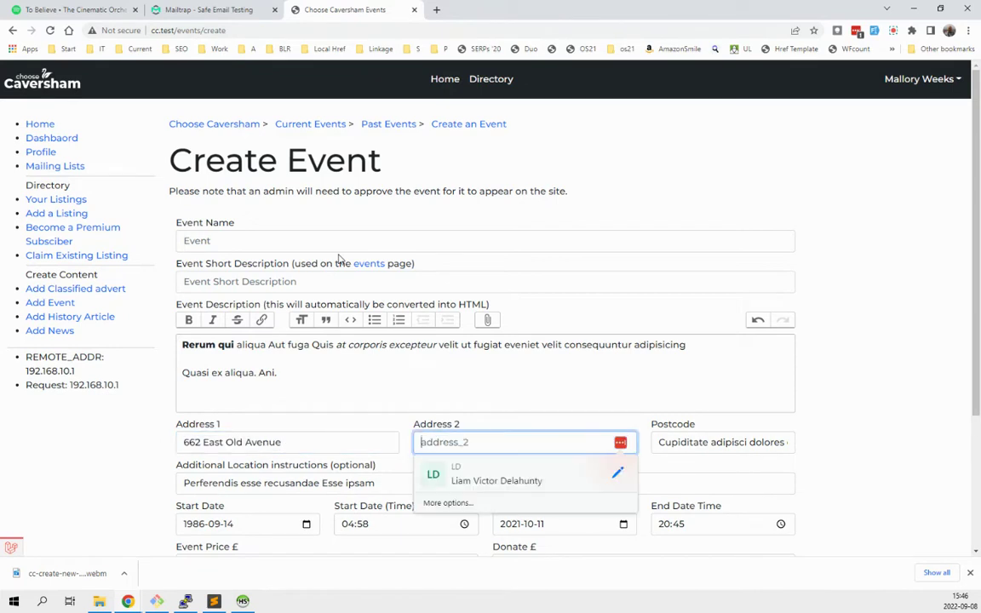
key("shift+Tab")
key("shift+Tab")
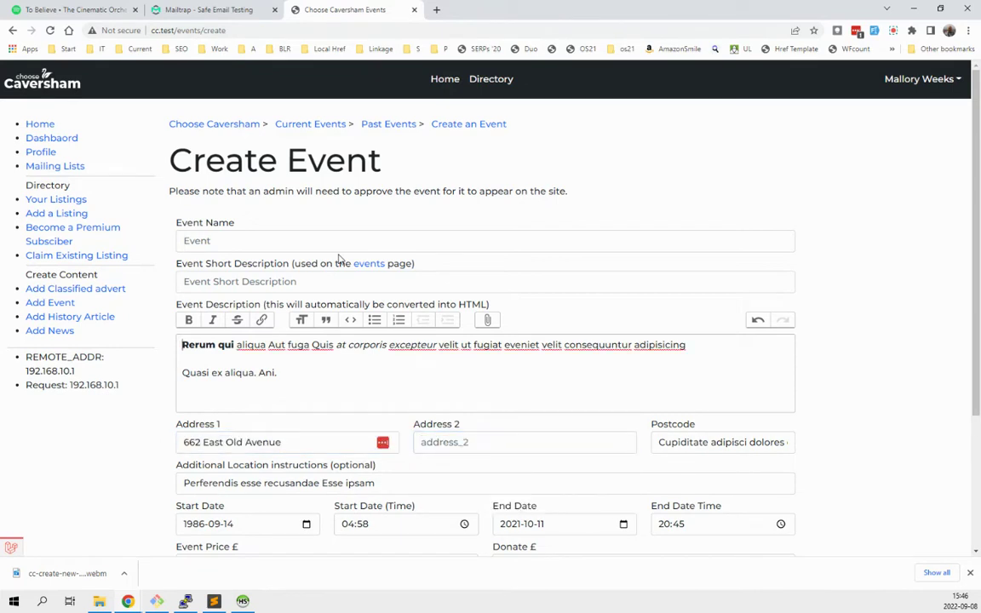
left_click(322, 376)
type("Ipsum laboriosam est nostrum qui rerum est qui et voluptates quaerat commodi rerum a non")
key("Return")
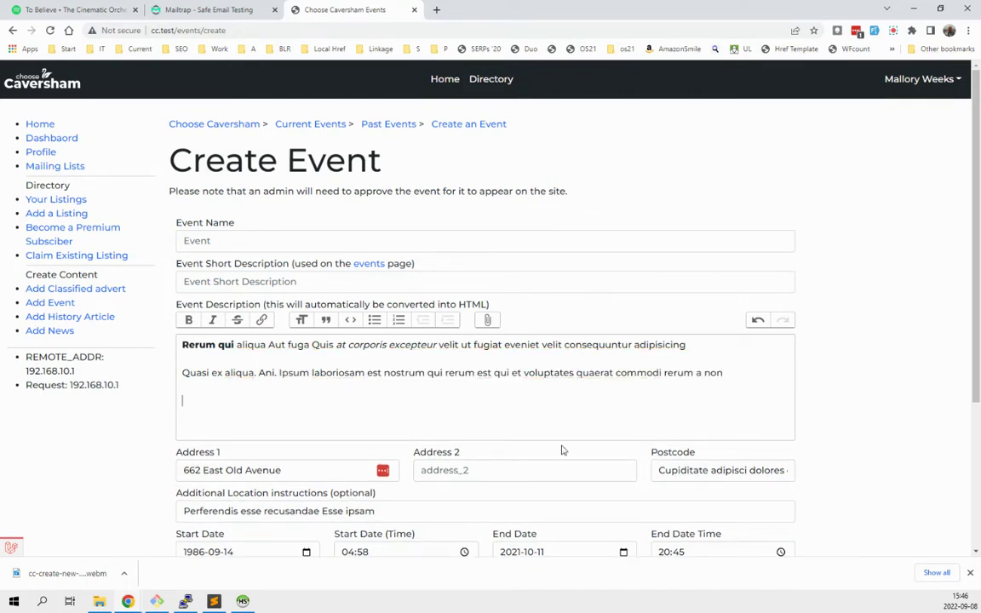
Move the dummy text from the Postcode field into the event description as its third paragraph.
key("Tab")
key("Tab")
key("Tab")
key("BackSpace")
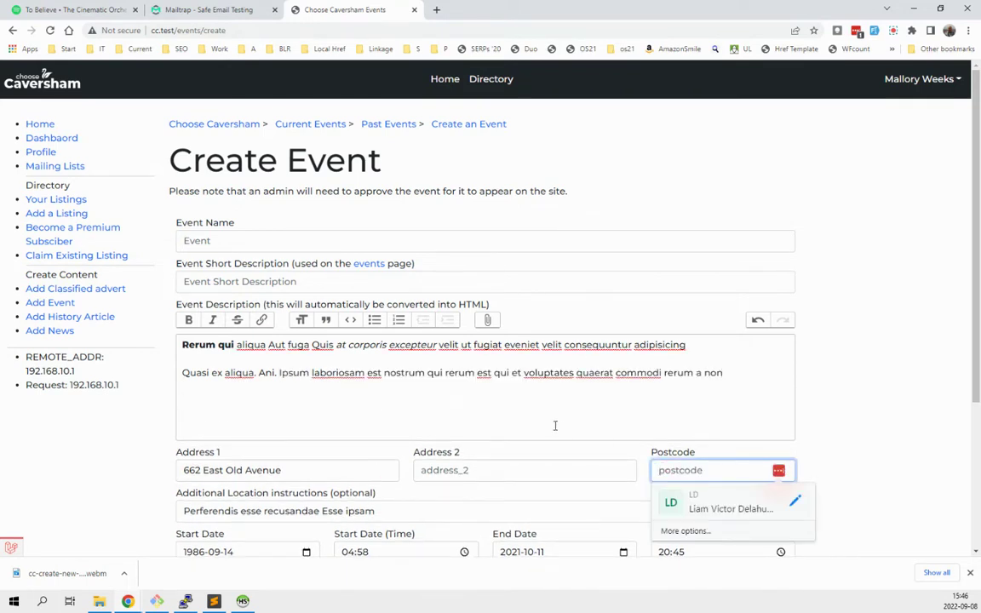
left_click(533, 407)
type("Cupiditate adipisci dolores enim cum debitis esse nisi minim qui")
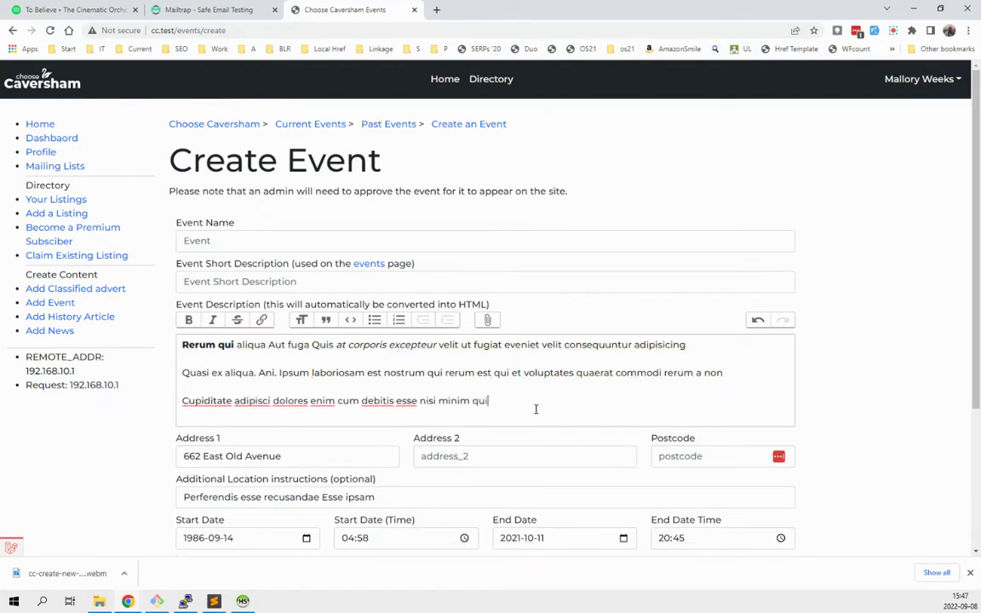
End the description's third paragraph with a full stop and enter the event's postcode.
key("Tab")
key("Tab")
key("Tab")
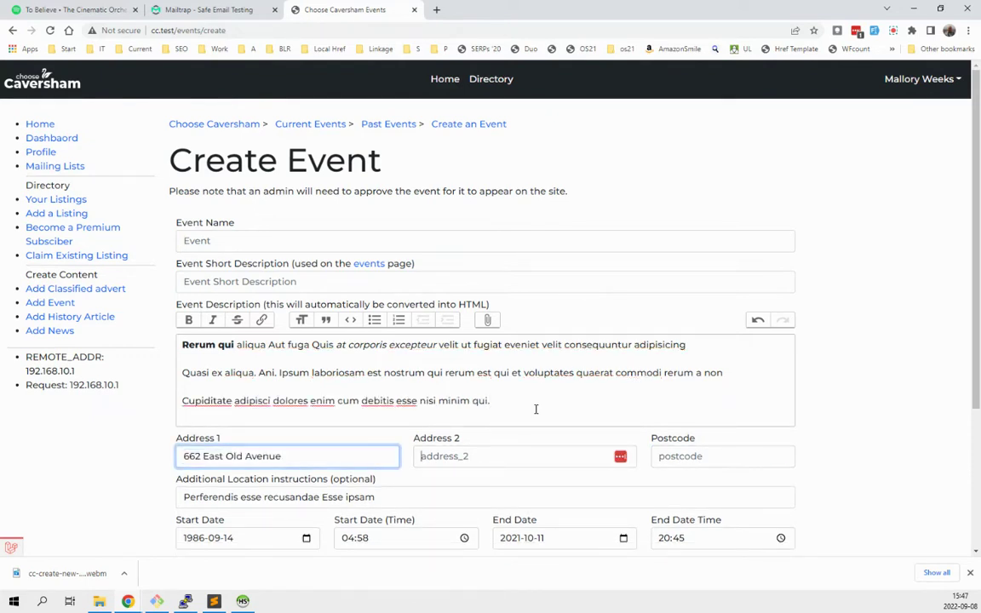
type("R")
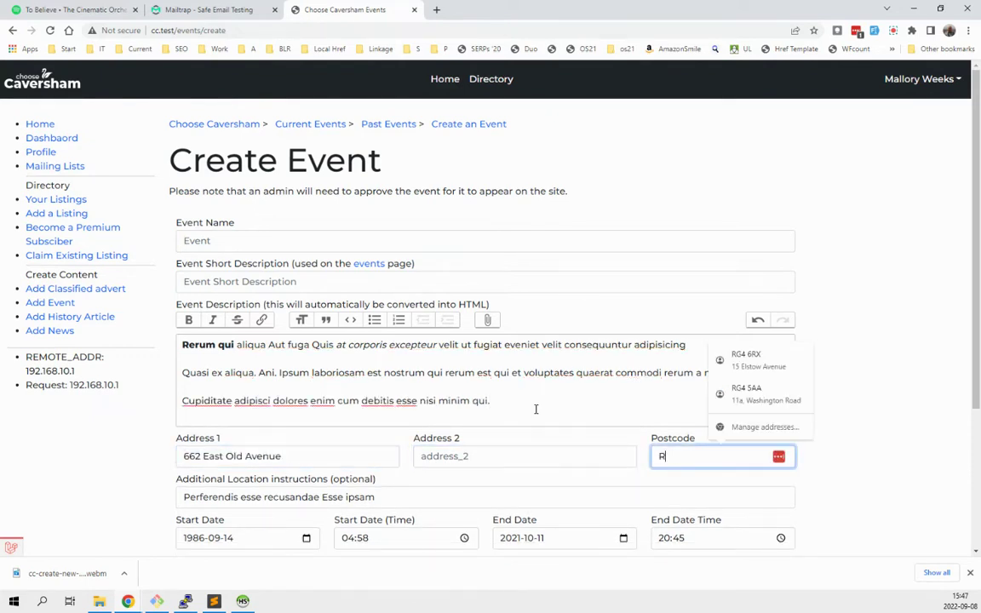
type("G4 ^RX")
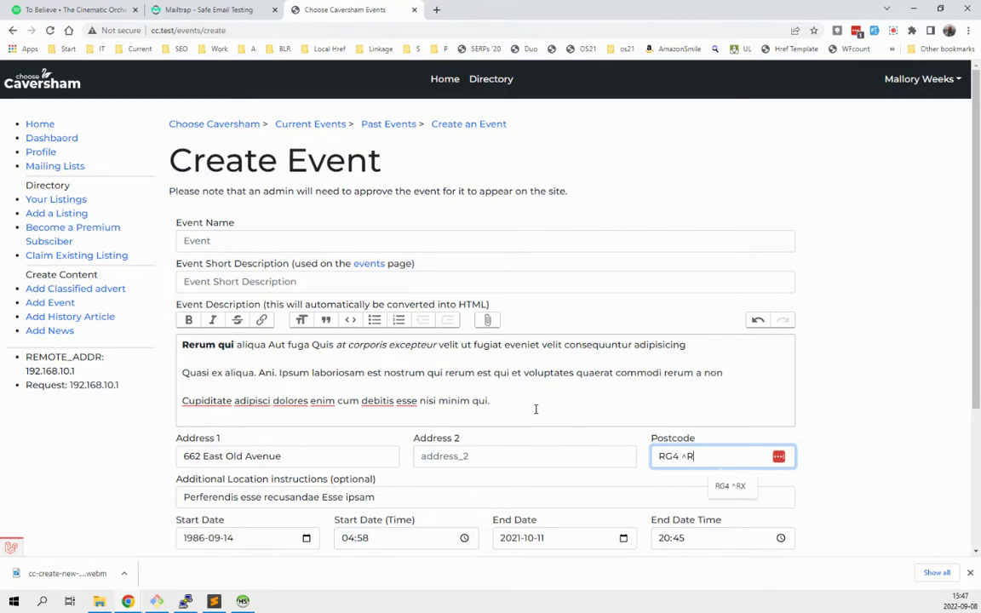
Name the event "Meet Ollie".
key("shift+Tab")
key("shift+Tab")
key("shift+Tab")
key("shift+Tab")
key("shift+Tab")
key("shift+Tab")
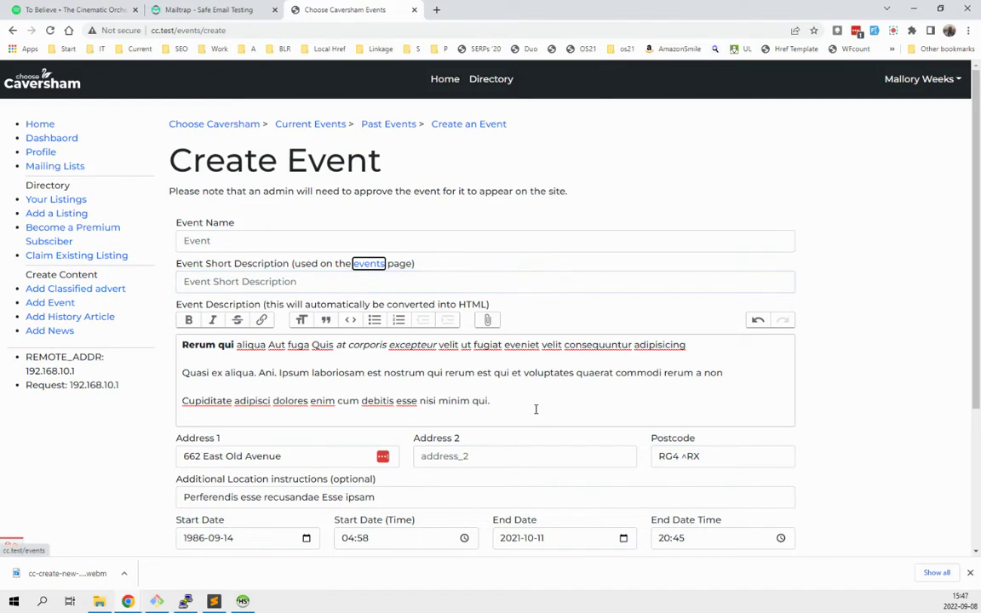
type("Meet Olie")
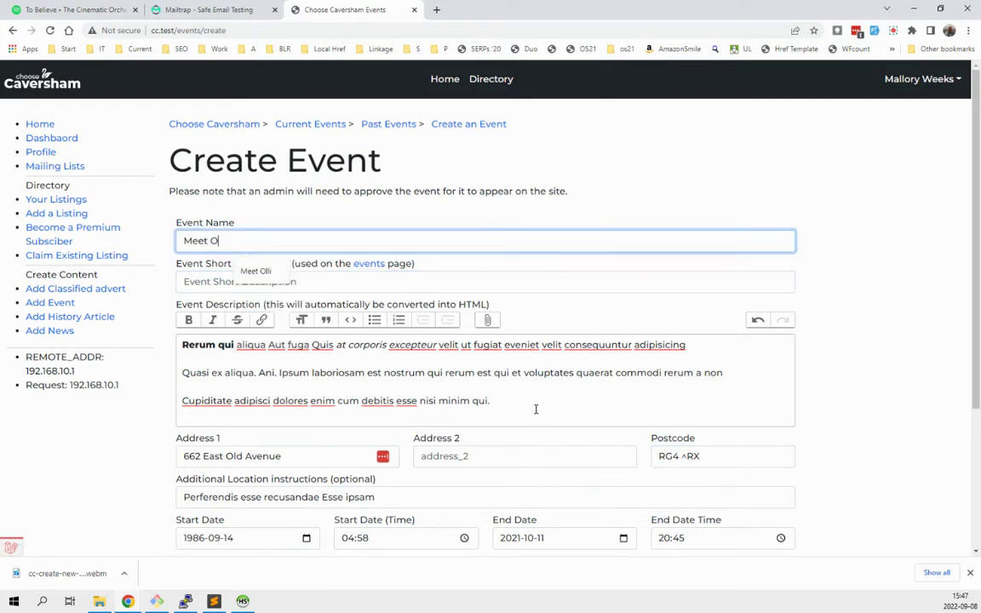
key("BackSpace")
key("BackSpace")
key("BackSpace")
type("llie")
Enter a one-sentence short description inviting people to meet the owner's new dog, Ollie.
key("Tab")
key("Tab")
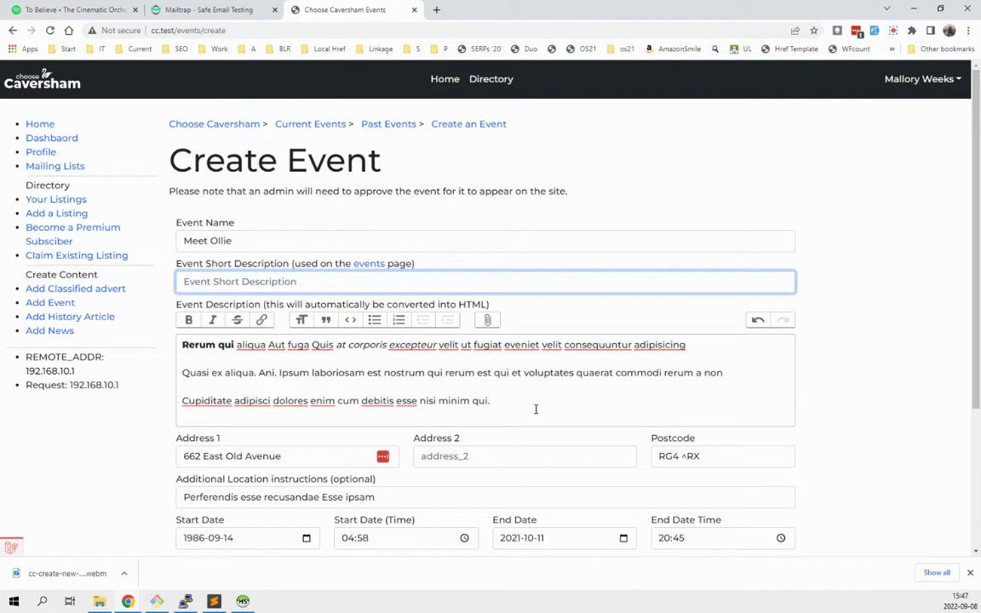
type("Meet Mai")
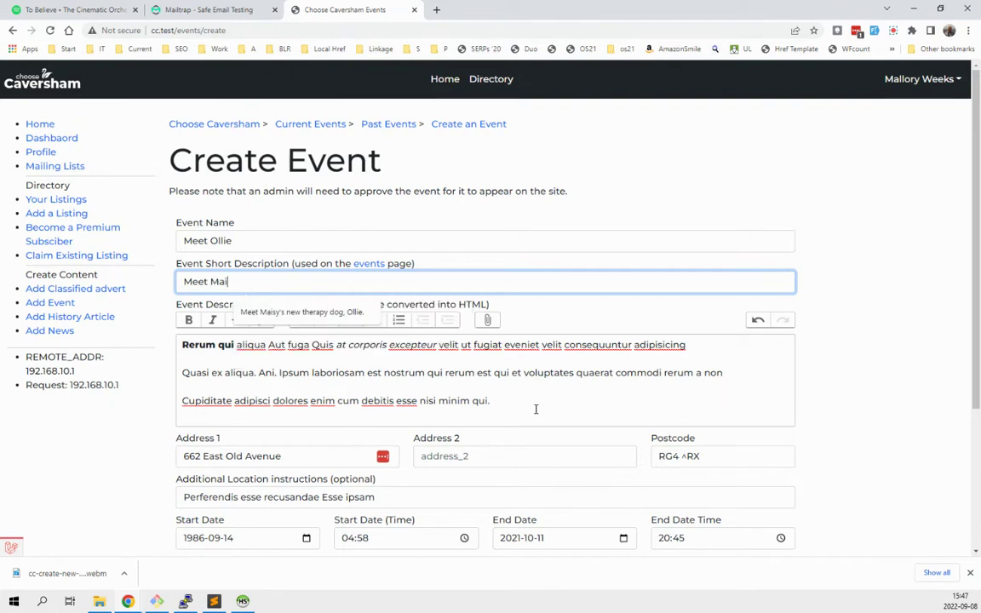
type("sy's new dog, Ollie.")
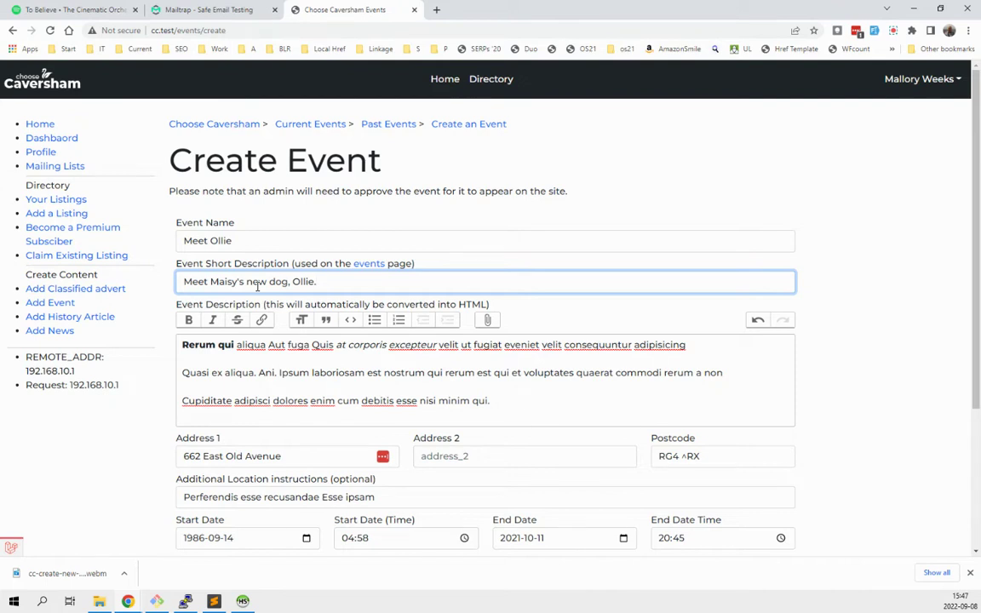
Make the word "debitis" in the description's third paragraph bold.
double_click(372, 401)
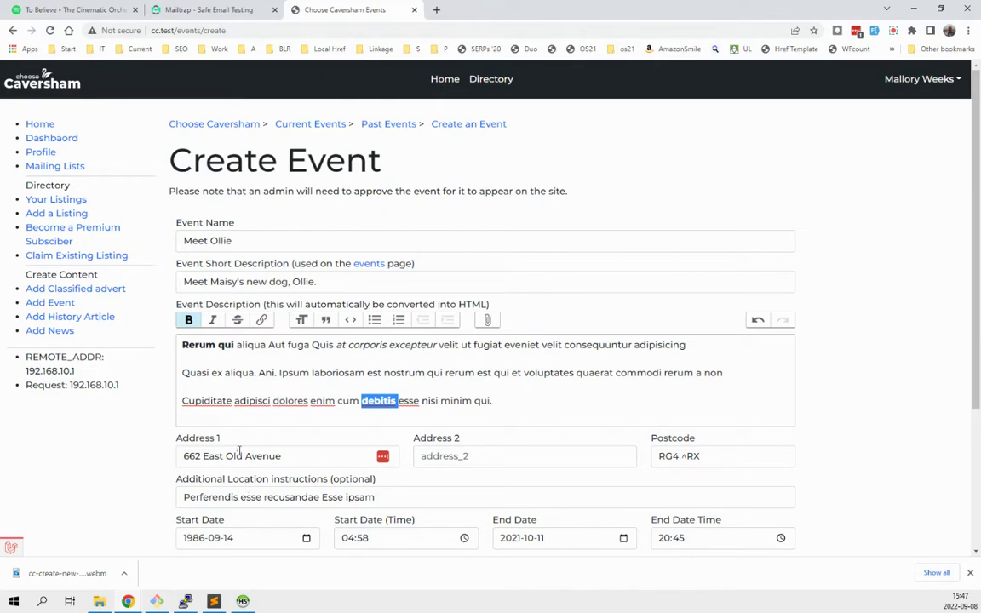
key("ctrl+b")
Replace the additional location instructions with "In the park opposite.".
scroll(877, 239, "down", 1)
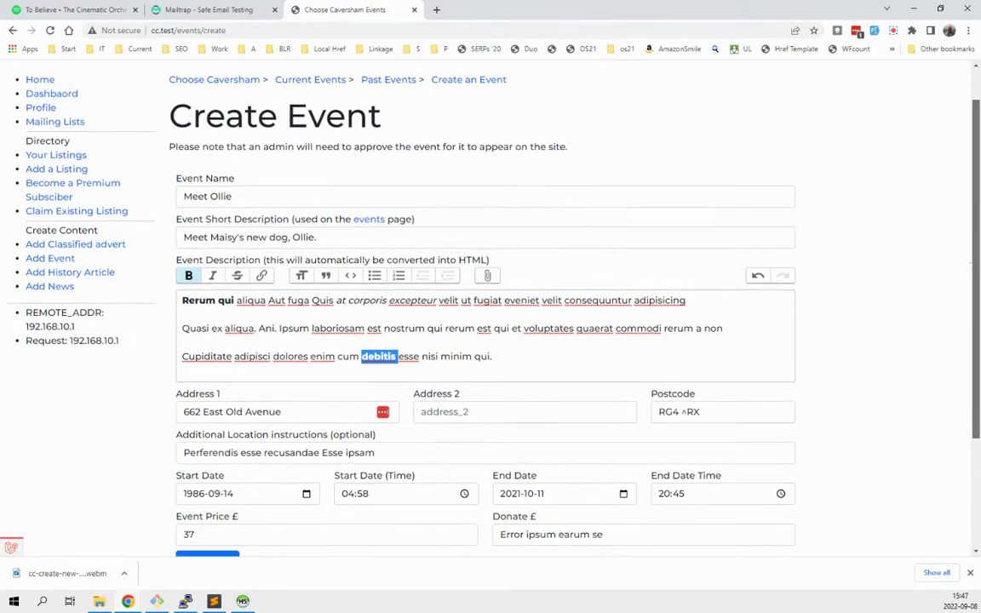
left_click(361, 456)
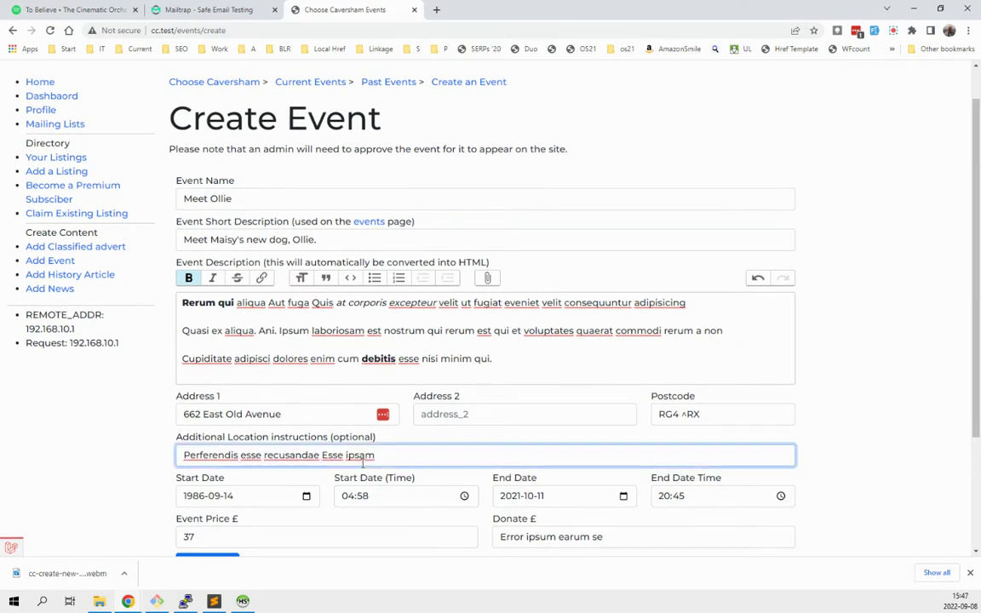
key("ctrl+a")
type("In hte park")
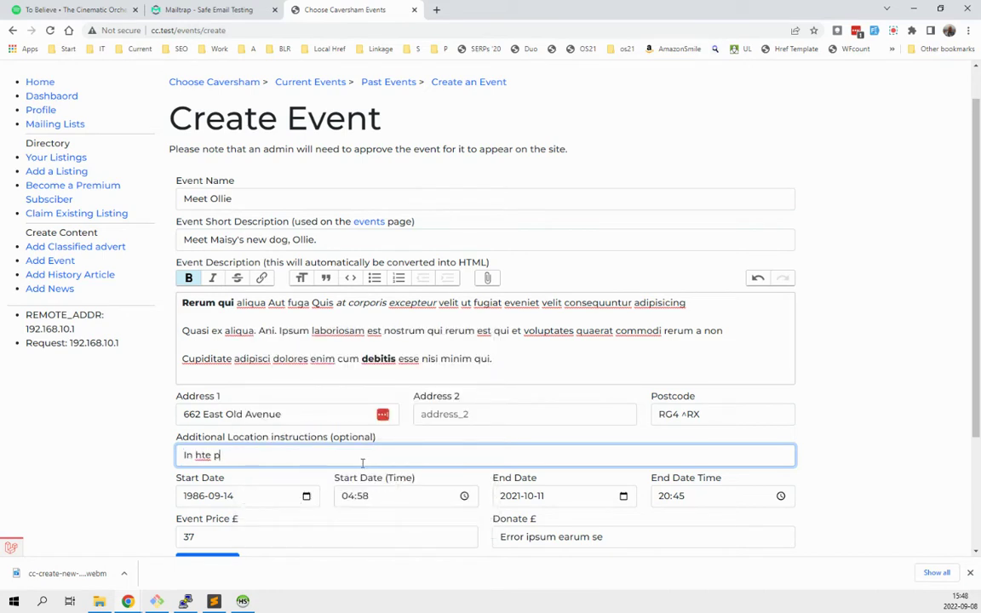
key("ctrl+shift+Left")
key("ctrl+shift+Left")
type("the ")
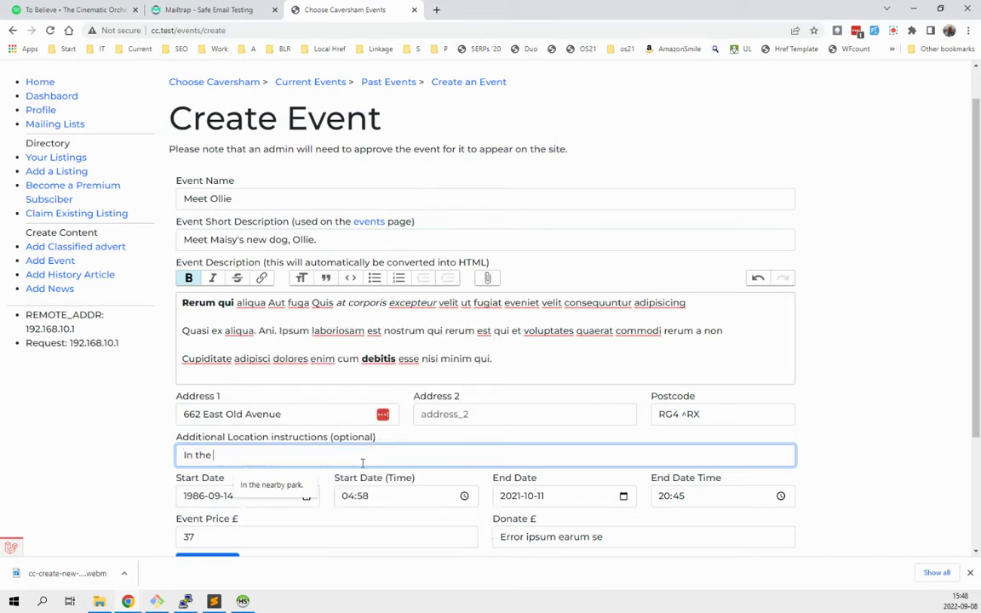
type("park opposite.")
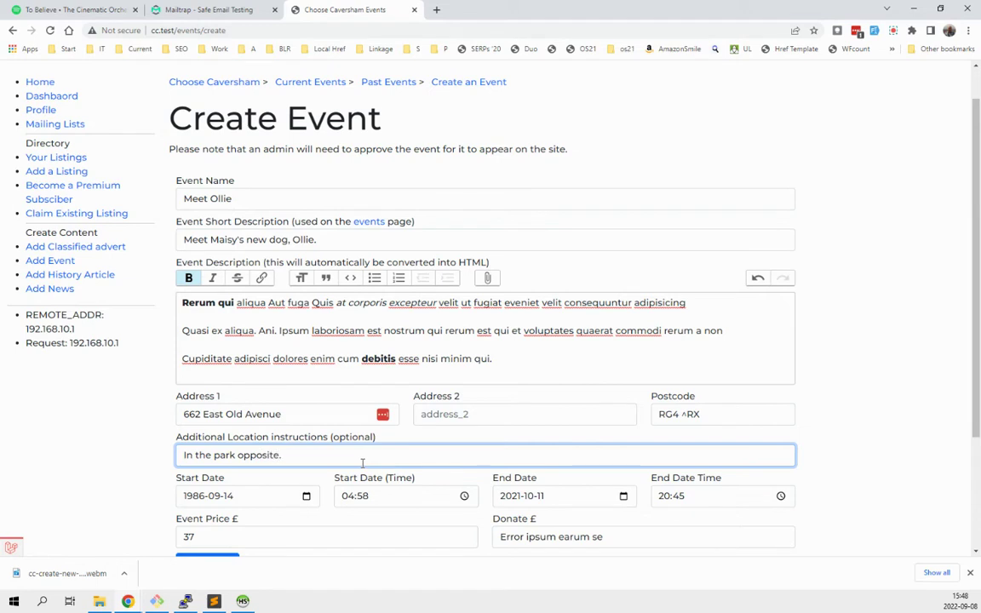
Set the event's start date to 2022-09-09 and its start time to 09:00.
key("Tab")
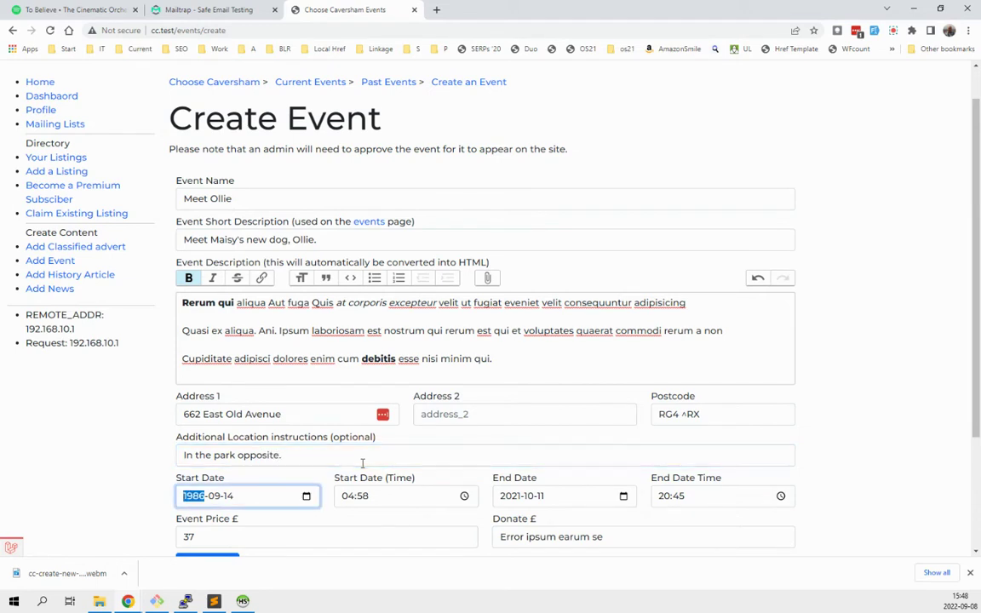
type("2022")
key("Tab")
key("Tab")
key("shift+Tab")
type("09")
key("Tab")
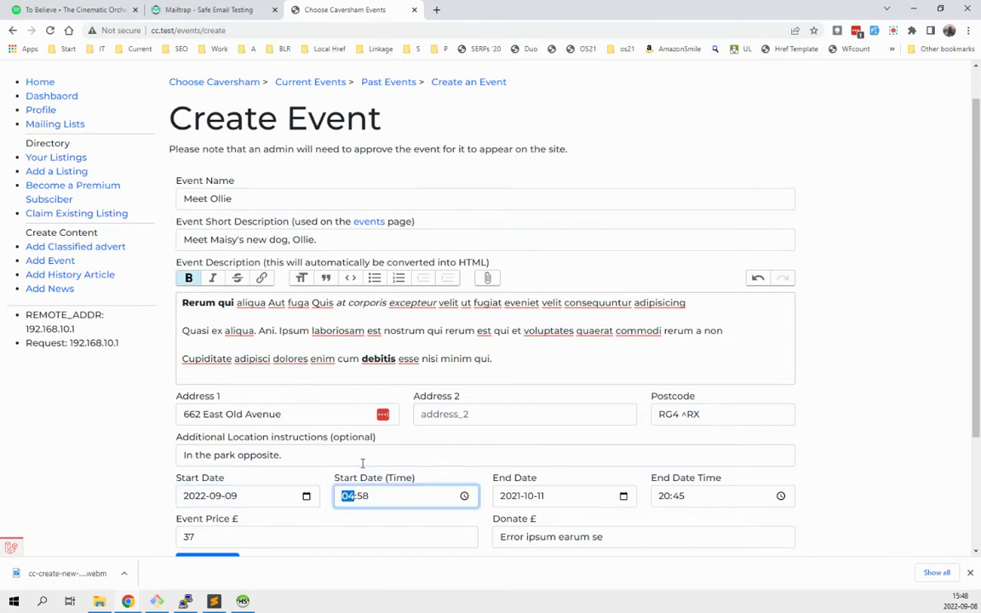
type("0900")
key("Tab")
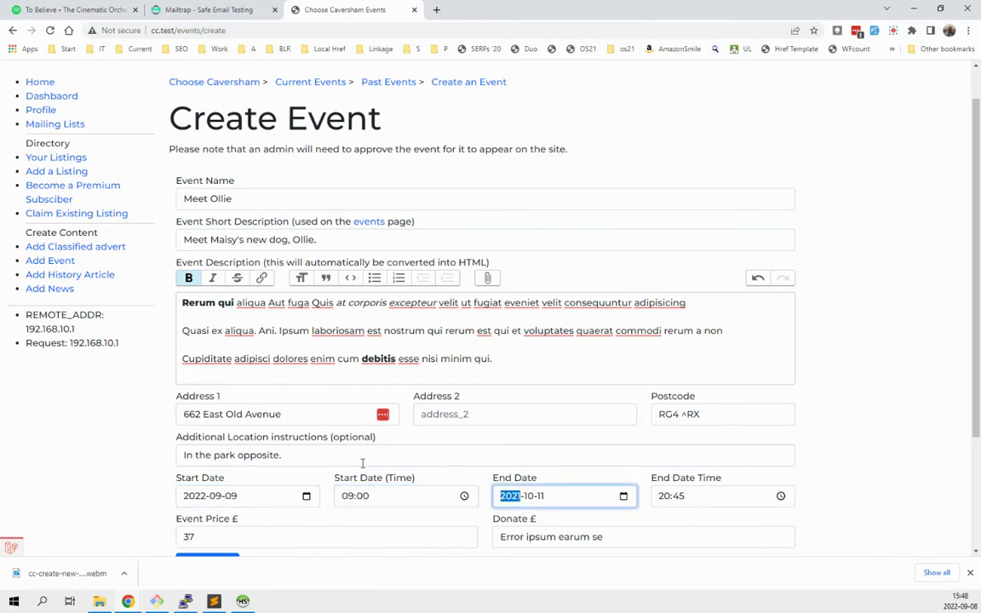
Set the event's end date to 2022-09-09 and its end time to 10:00.
type("2022-09-09")
key("Tab")
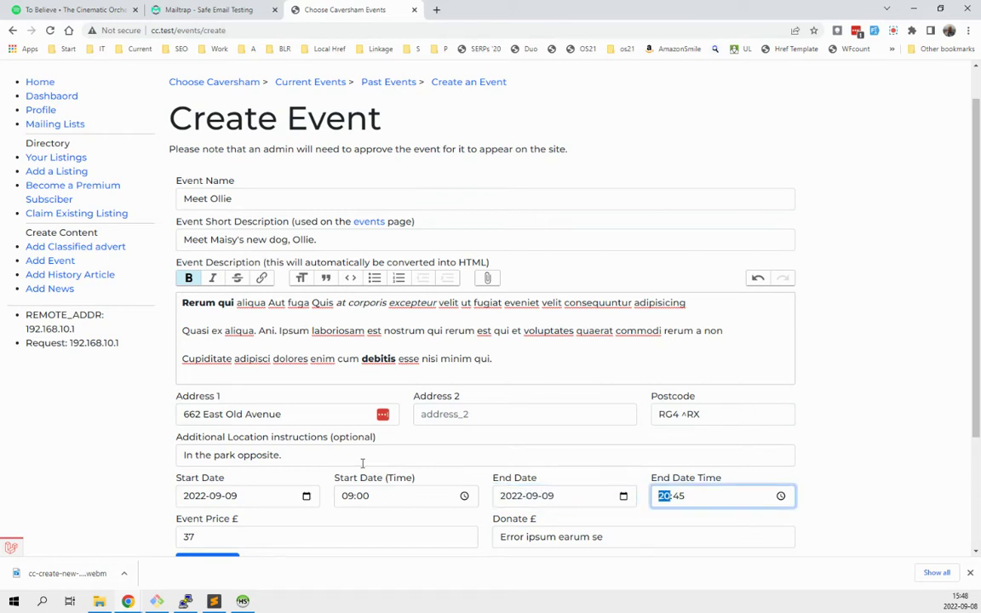
type("10:00")
key("Tab")
Set the event price to 0, clear the donation amount and submit the event form.
type("0")
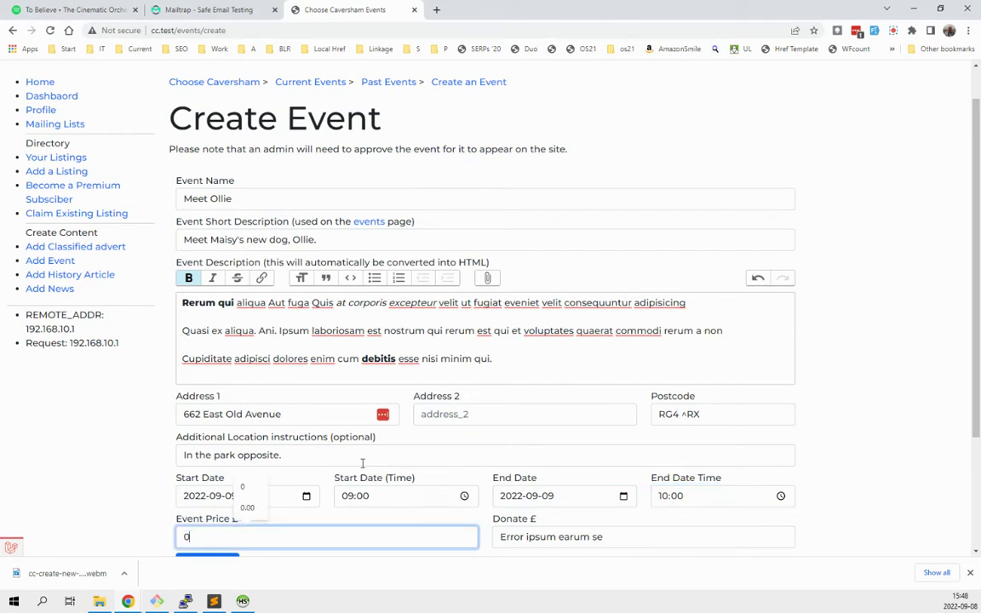
key("Tab")
key("BackSpace")
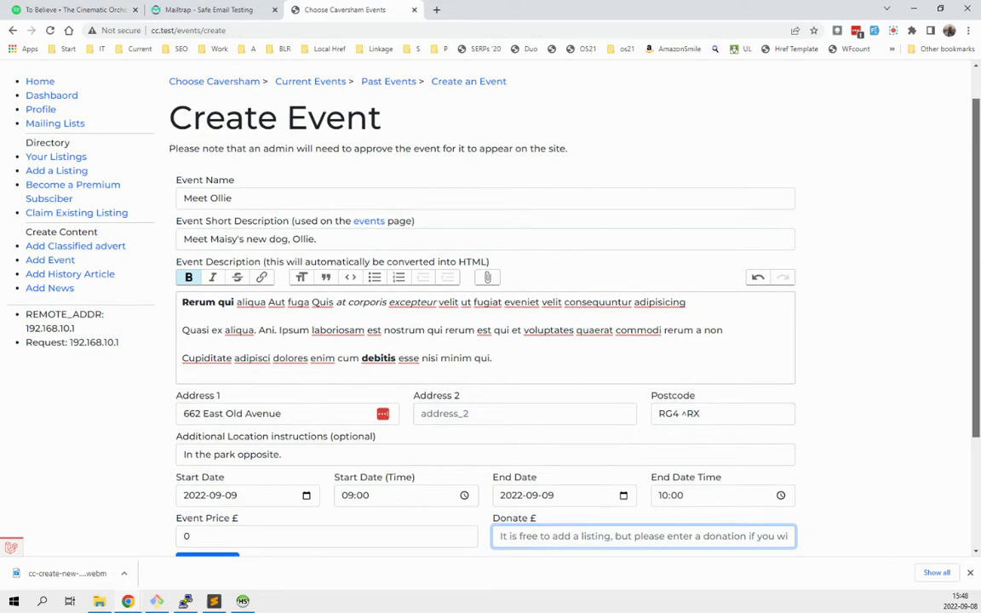
left_click_drag(973, 196, 972, 285)
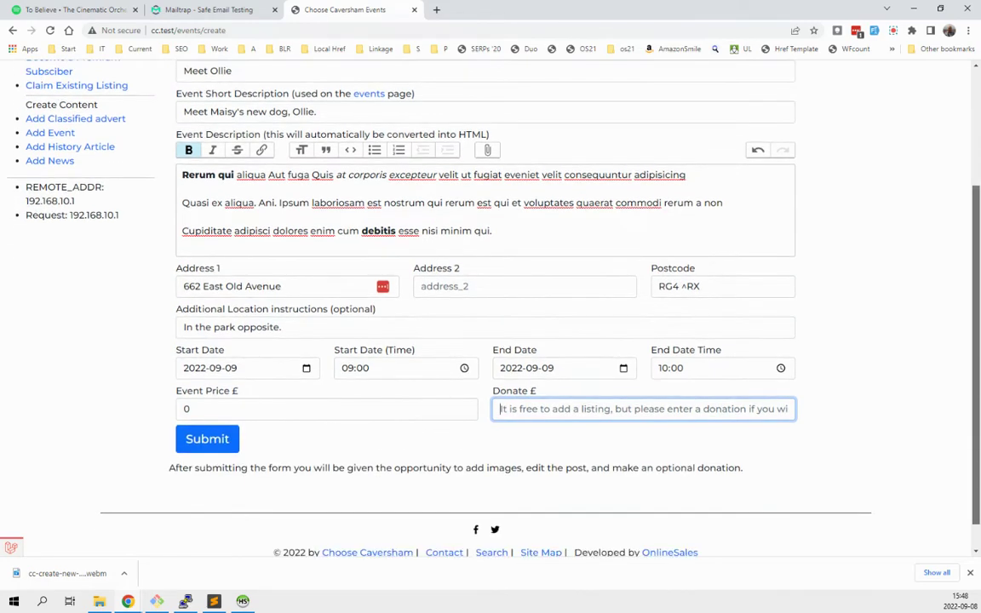
left_click(207, 439)
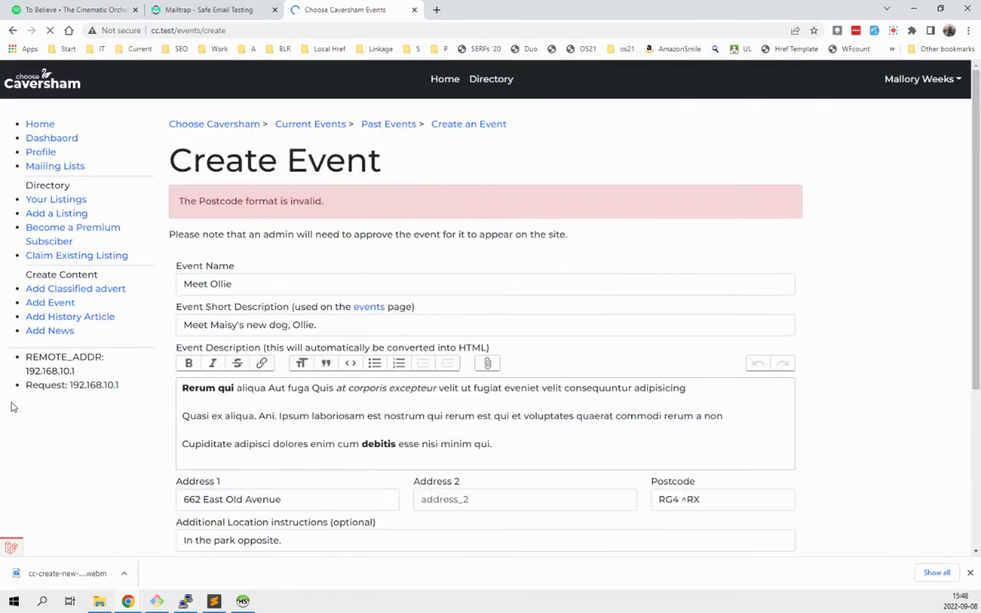
Replace the ^ in the event's postcode with 6, resubmit the form and decline saving the address to LastPass.
scroll(13, 366, "down", 3)
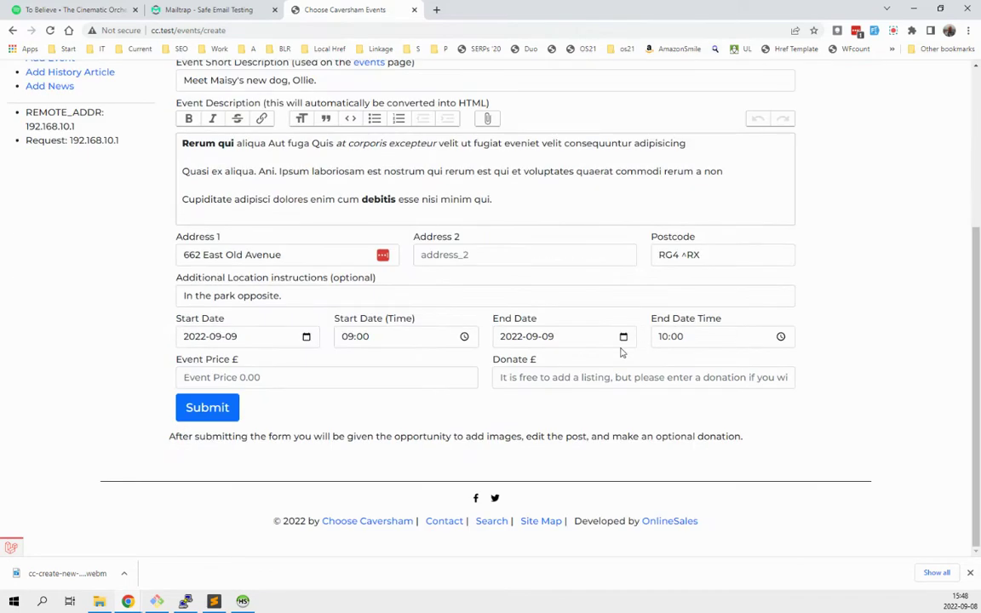
left_click(682, 254)
left_click(682, 254)
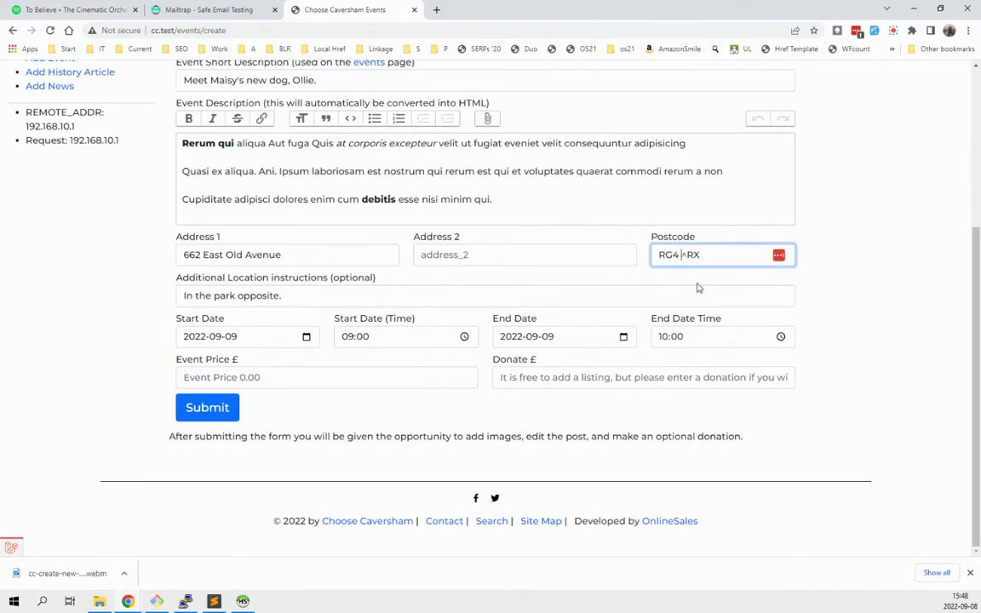
key("BackSpace")
type("6")
left_click(210, 408)
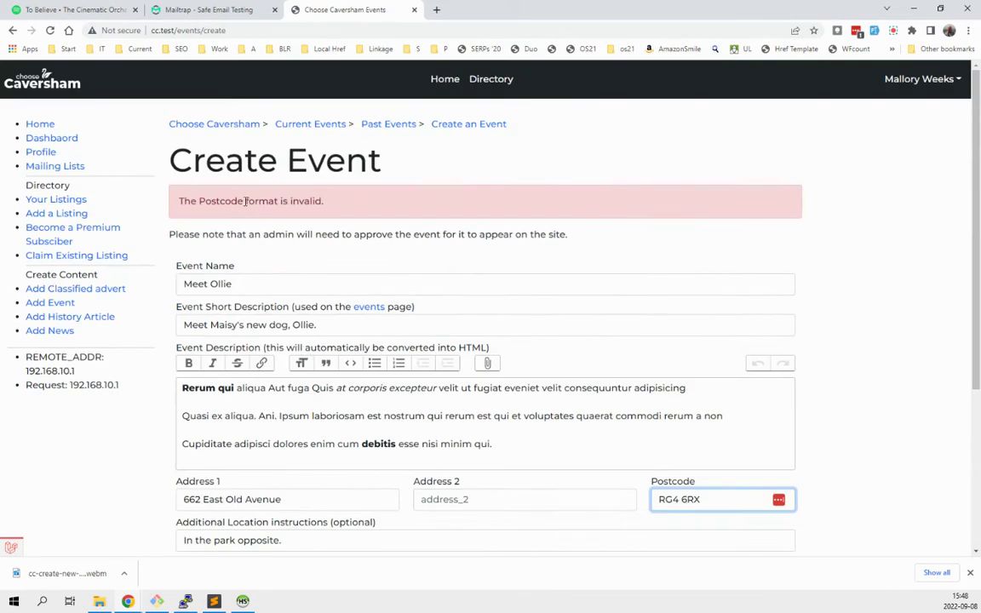
scroll(226, 315, "down", 3)
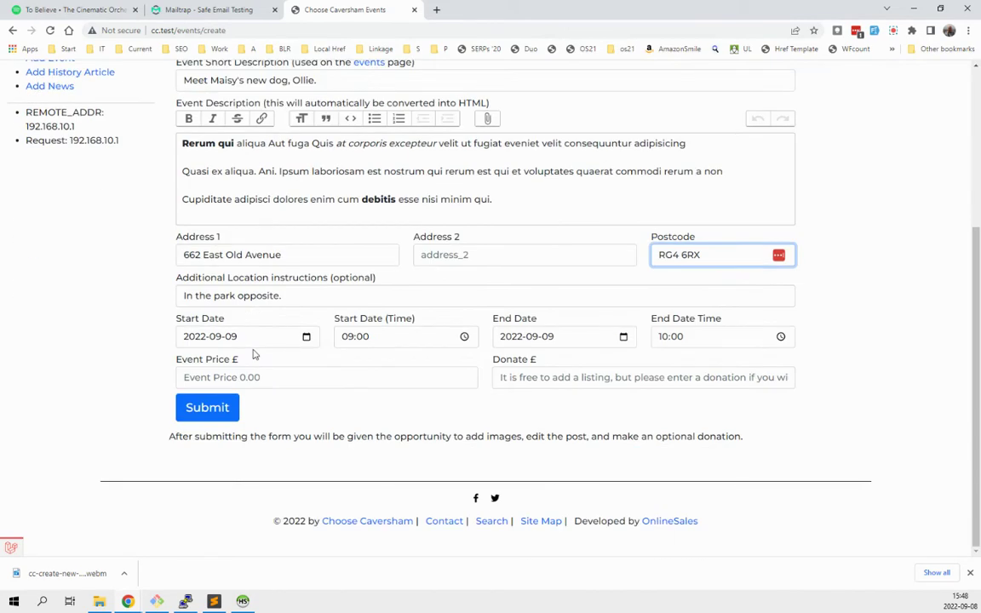
left_click(208, 410)
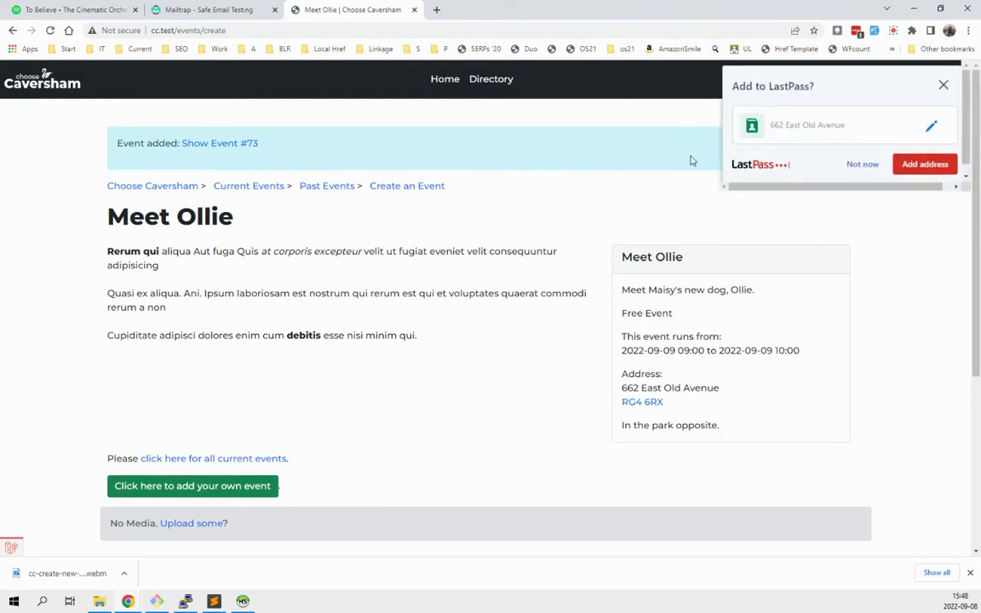
left_click(861, 165)
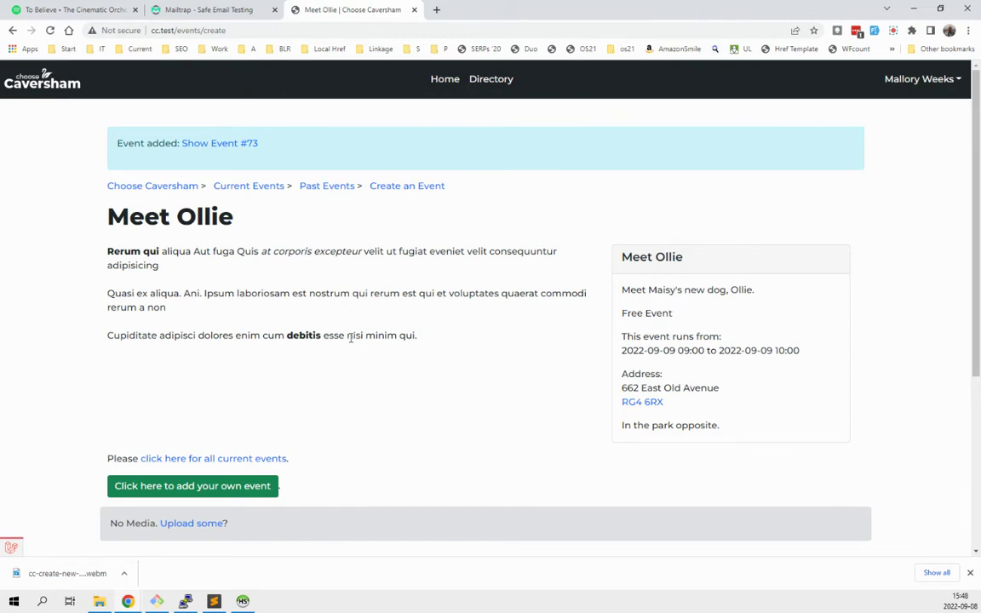
Upload the image ollie-groomed.jpg to the Meet Ollie event.
left_click(196, 525)
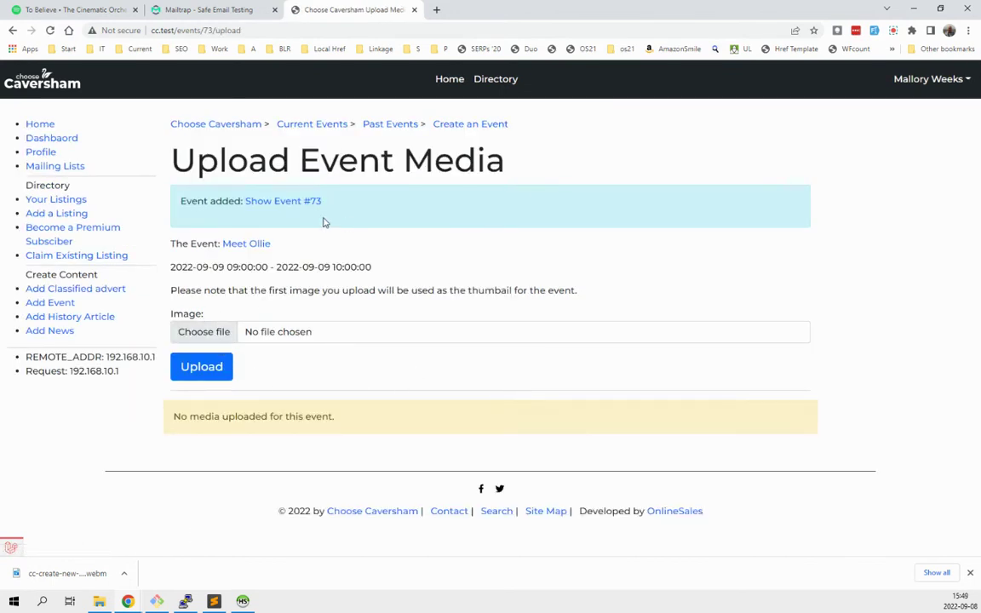
left_click(218, 331)
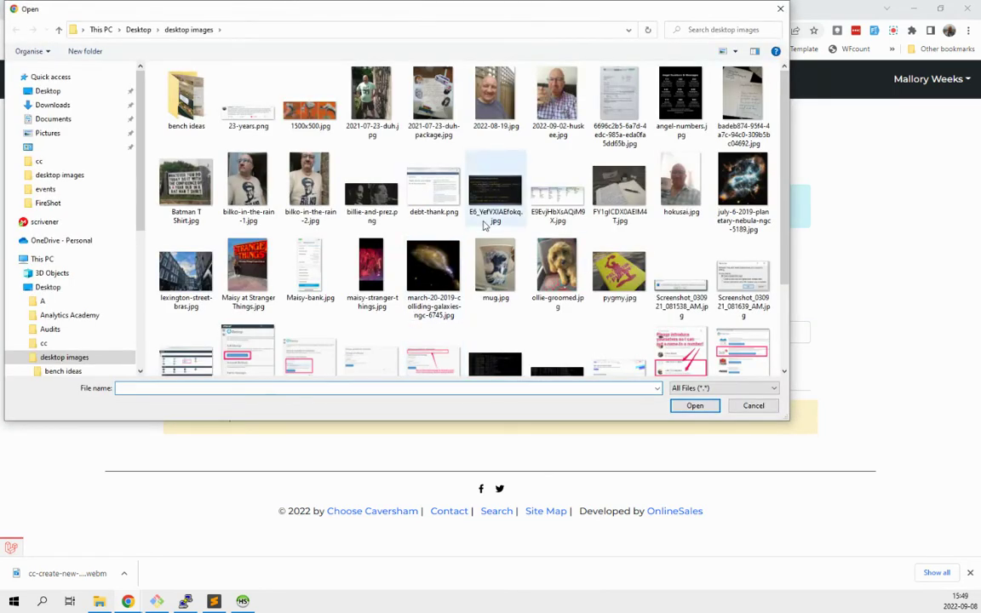
left_click(557, 271)
left_click(694, 406)
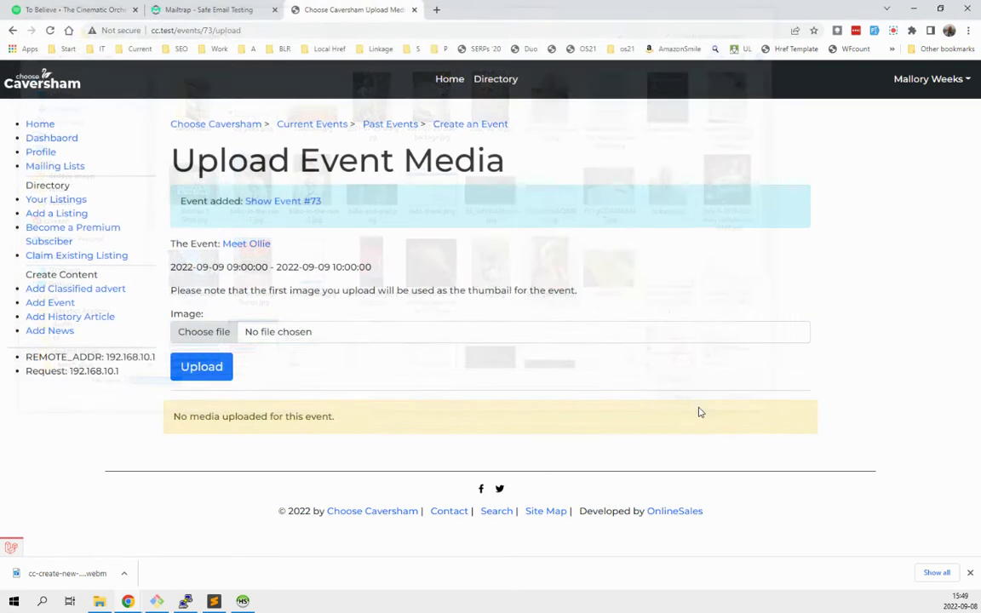
left_click(201, 366)
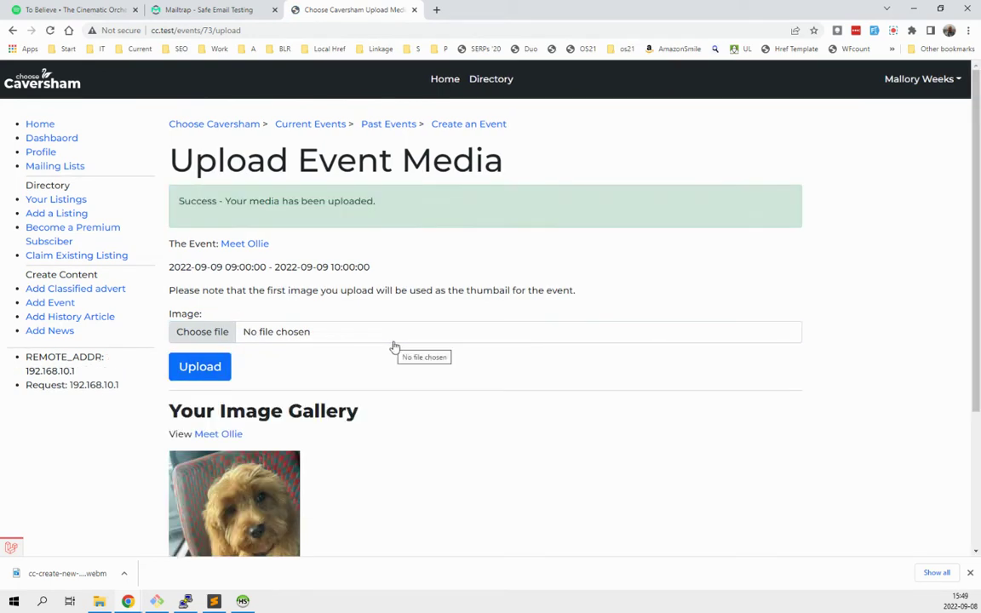
Look over the event's image gallery and check the current events list.
scroll(395, 344, "down", 3)
scroll(154, 184, "up", 3)
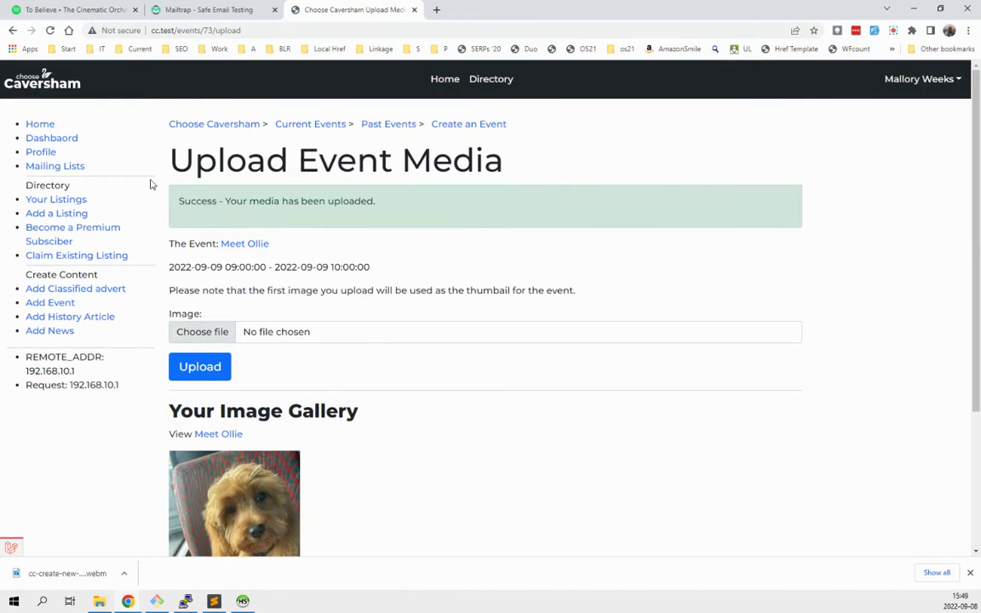
left_click(304, 125)
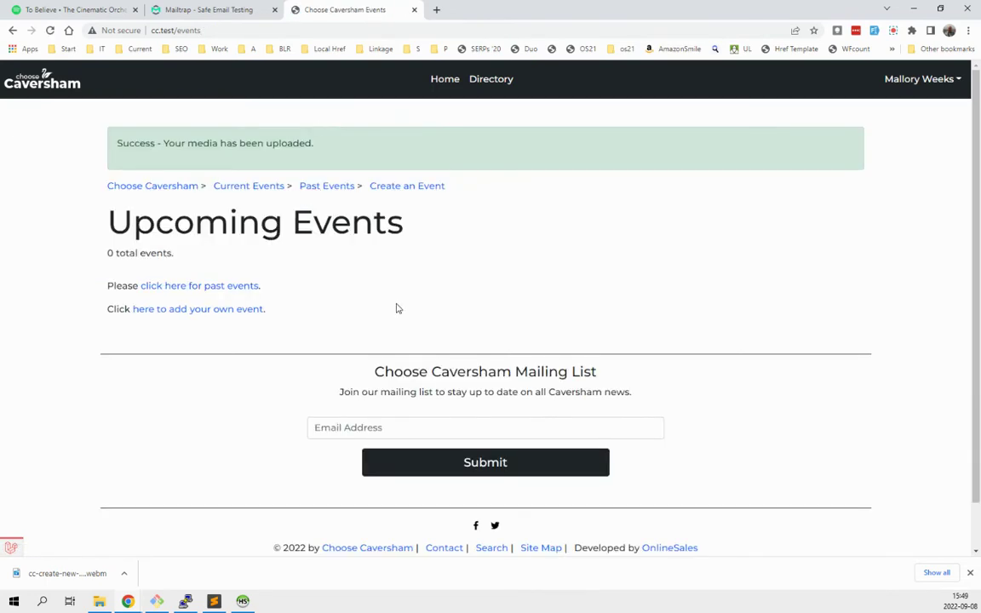
Switch to Mailtrap and read through the email thanking the member for adding the Meet Ollie event listing.
left_click(204, 10)
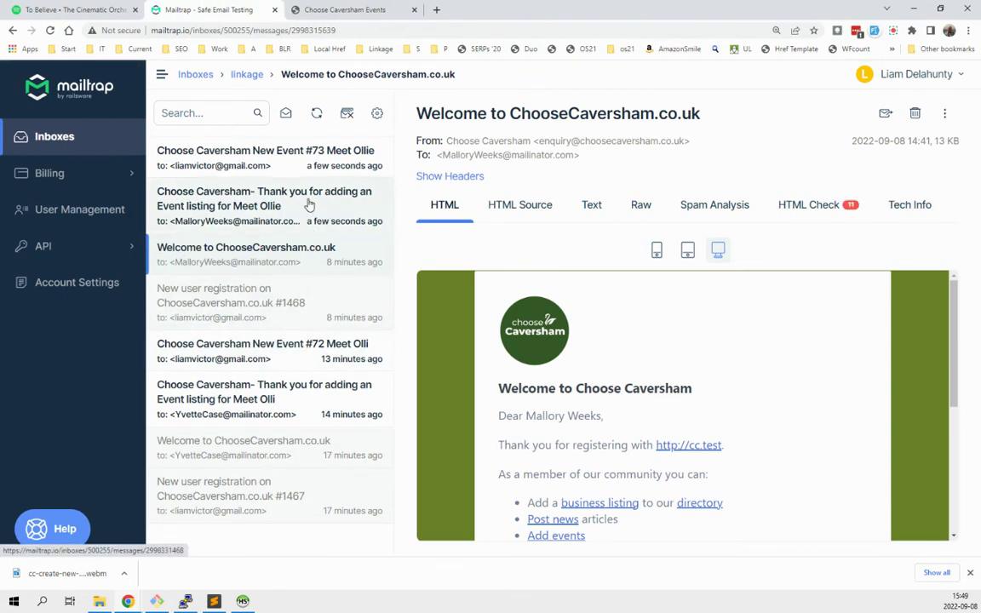
left_click(308, 203)
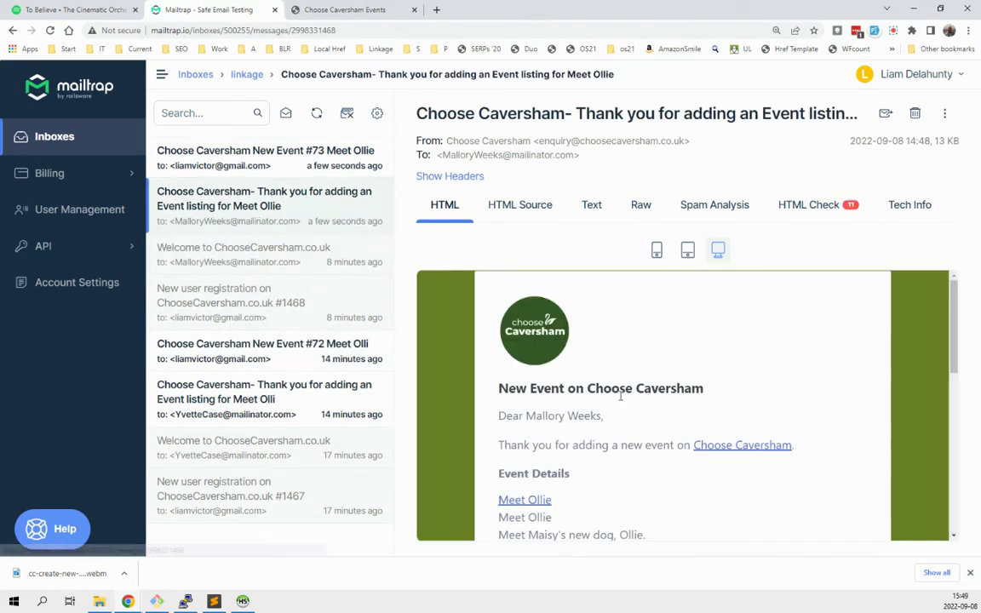
double_click(543, 416)
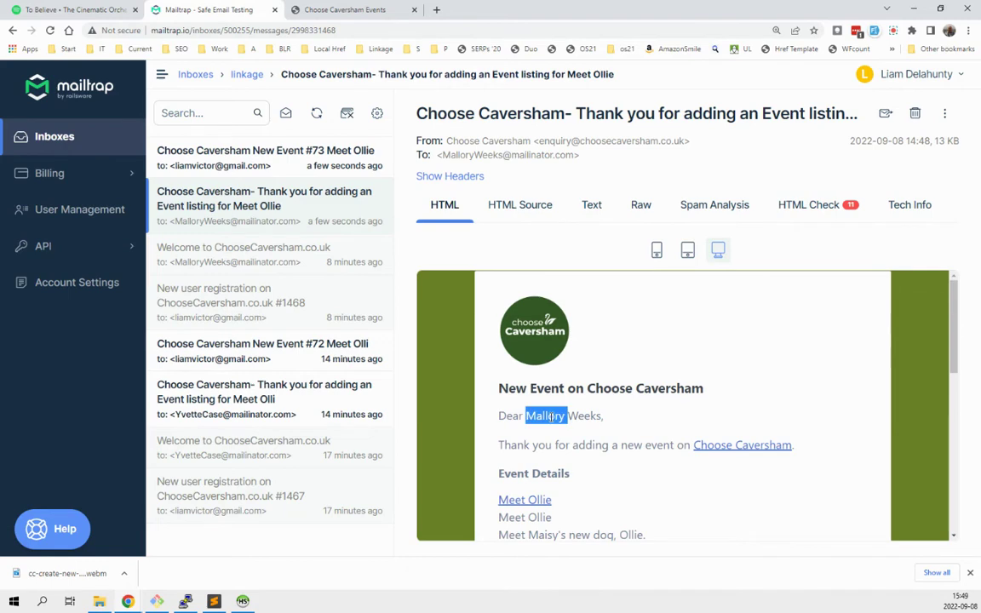
scroll(551, 417, "down", 5)
scroll(550, 417, "up", 5)
scroll(553, 414, "down", 5)
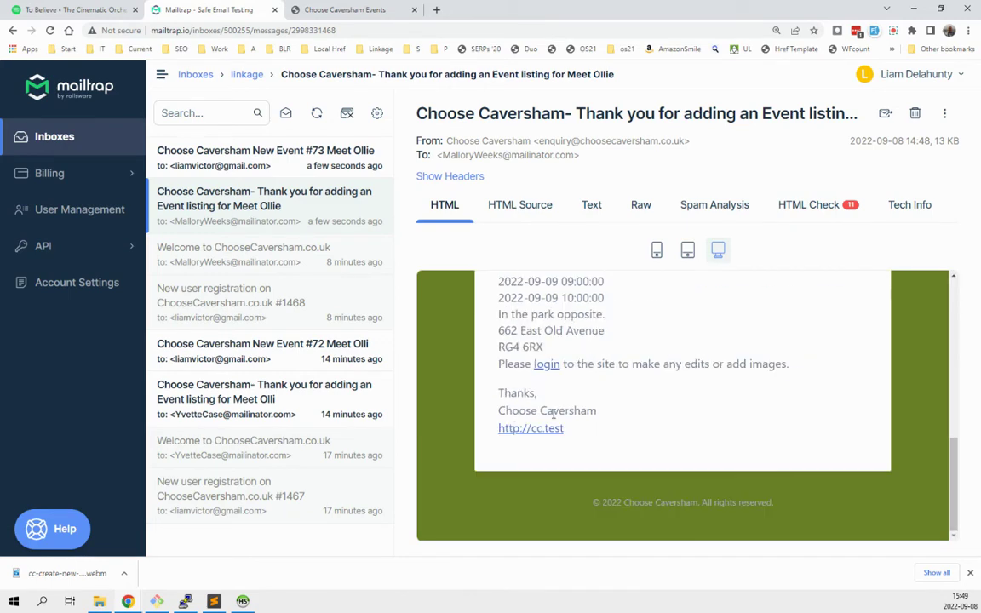
scroll(555, 412, "up", 8)
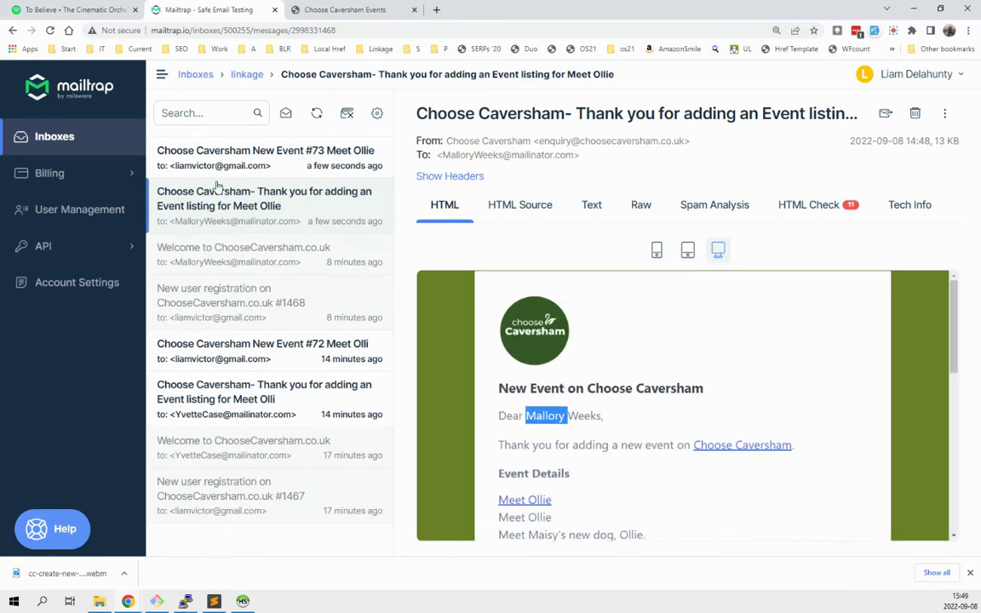
Open the "Choose Caversham New Event #73 Meet Ollie" email and approve the event through its approval link in an incognito window.
left_click(197, 156)
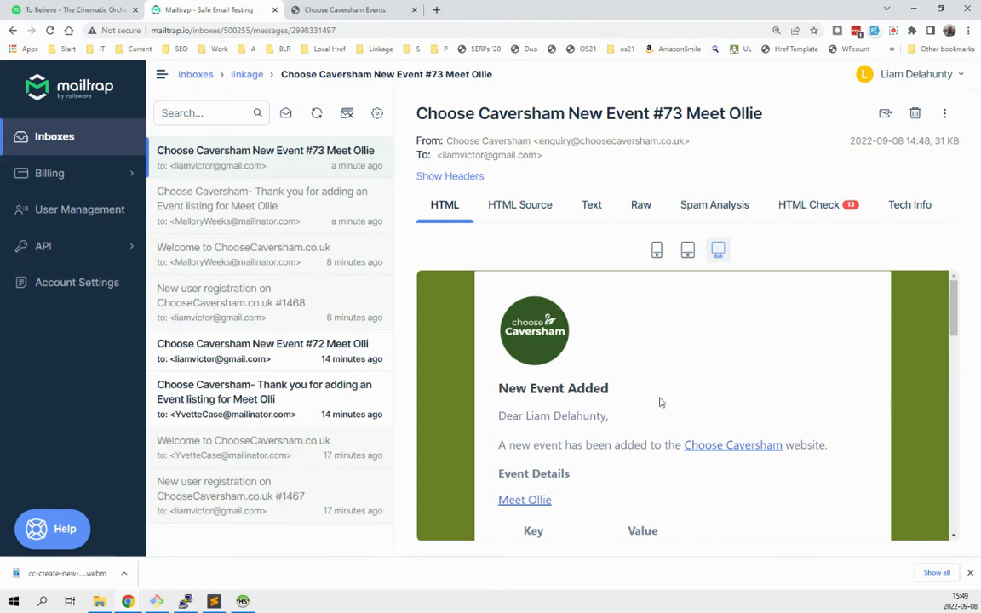
scroll(659, 401, "down", 10)
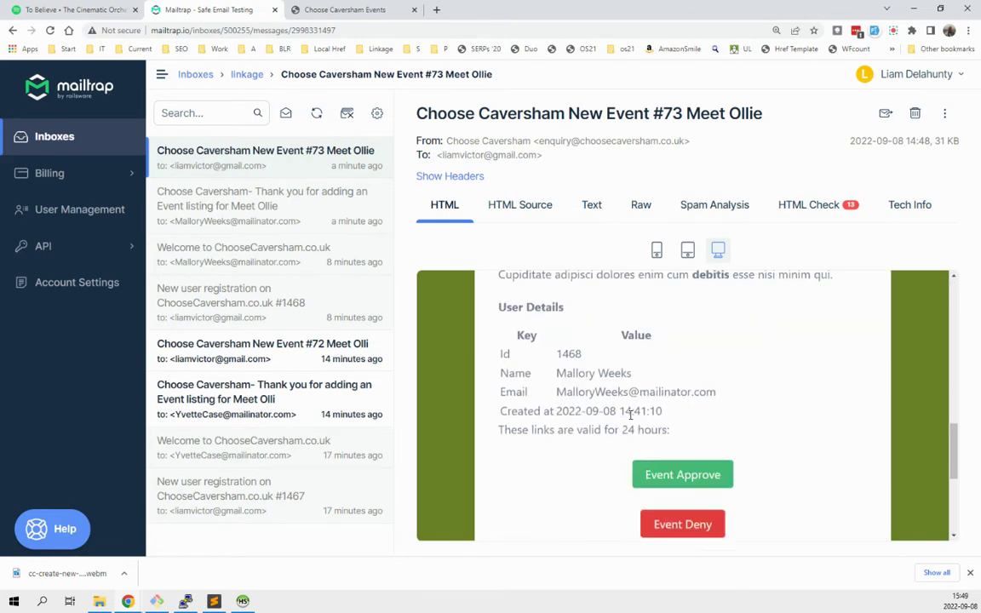
right_click(686, 466)
left_click(751, 368)
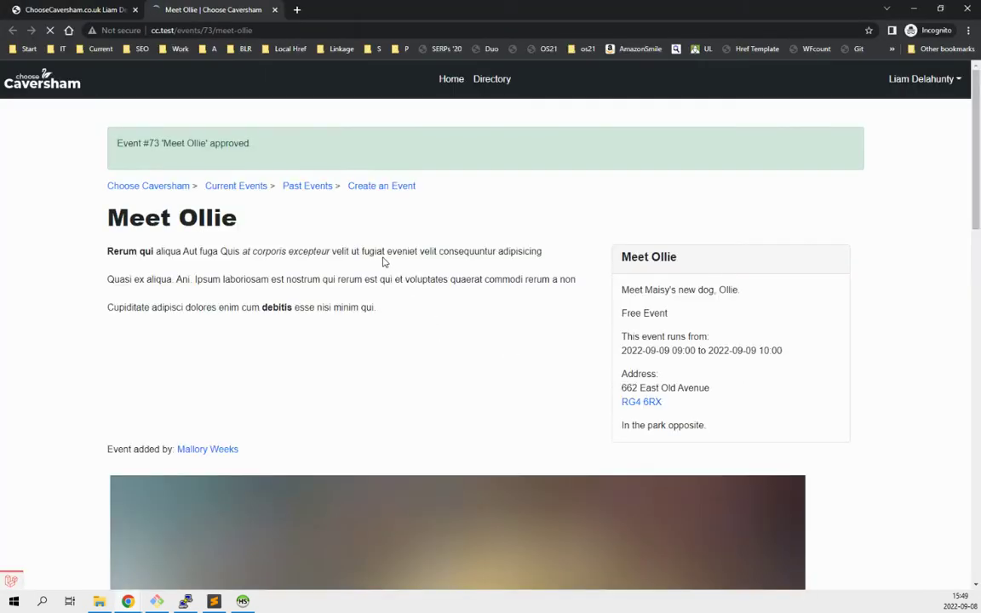
Review the approved Meet Ollie event page, including its description, details and uploaded photo.
scroll(349, 268, "down", 5)
scroll(348, 268, "up", 10)
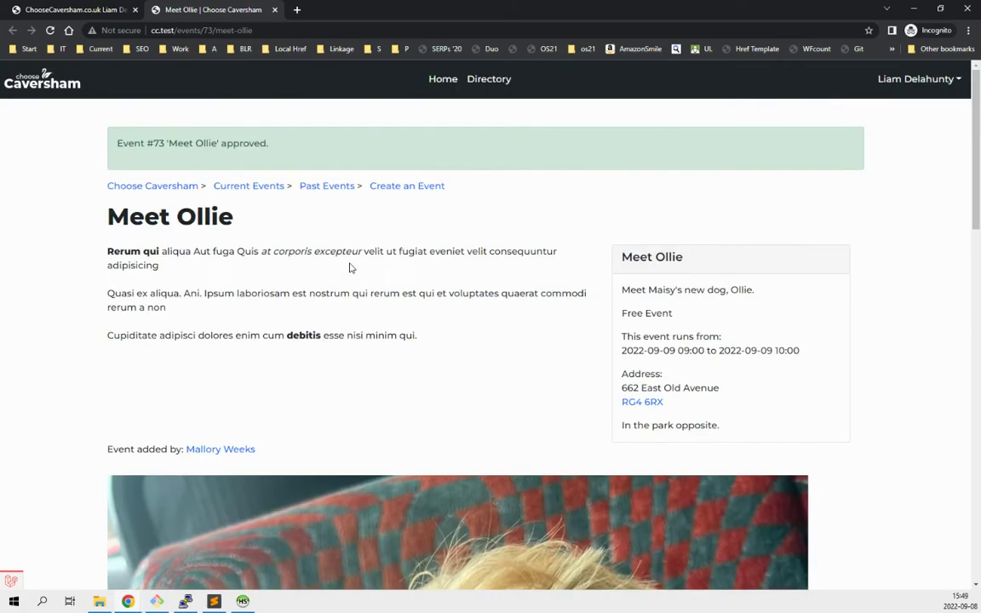
scroll(350, 268, "down", 15)
scroll(354, 267, "up", 10)
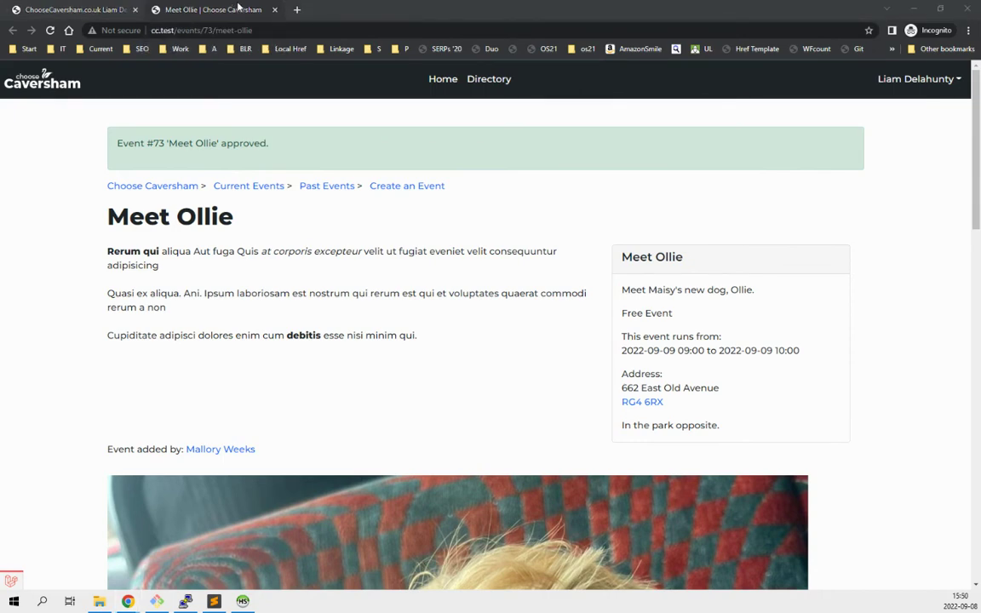
Return to the member's Choose Caversham session and go through the home page to the upcoming events list.
key("alt+Tab")
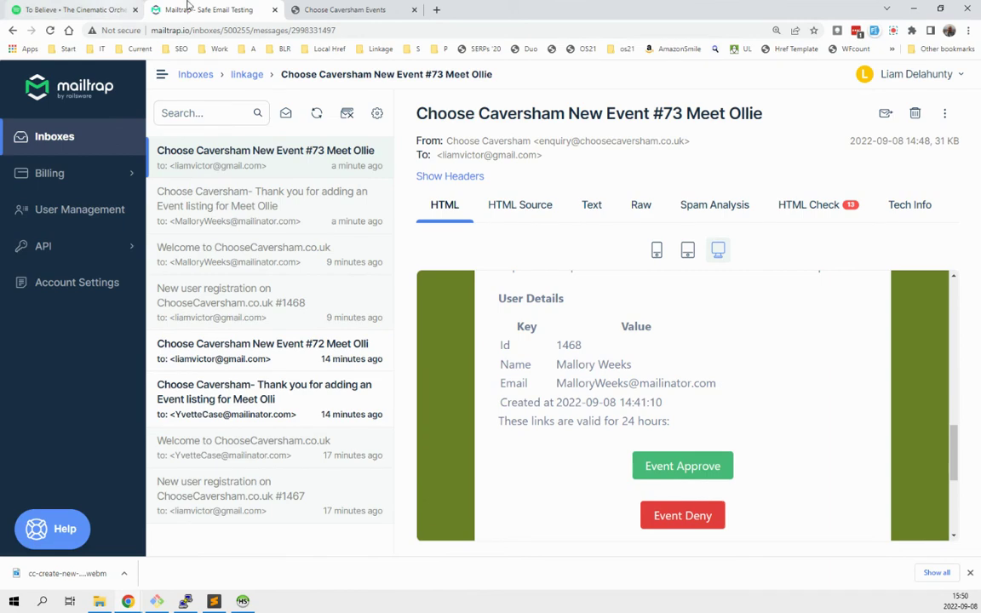
left_click(297, 10)
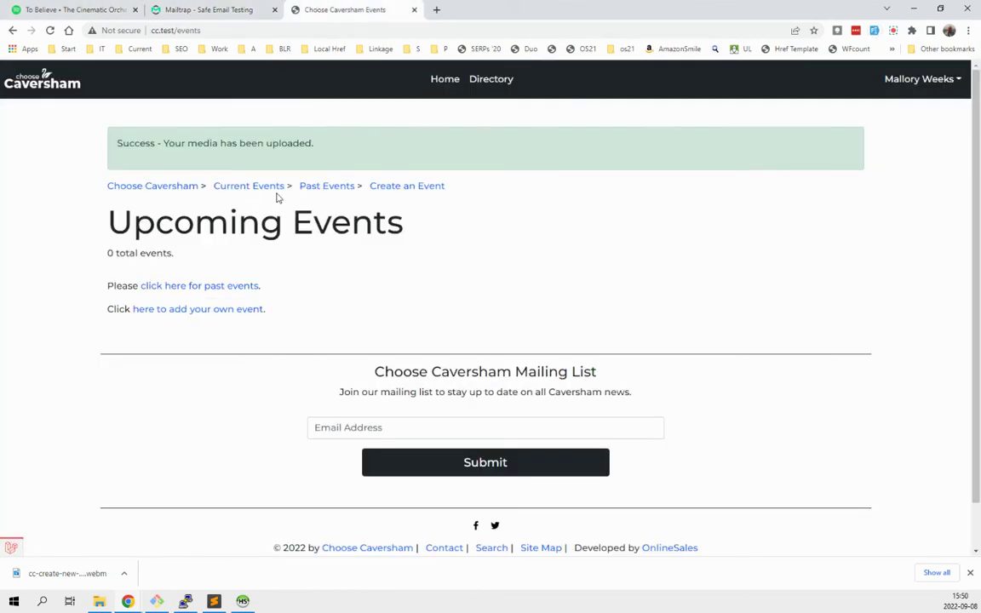
left_click(43, 75)
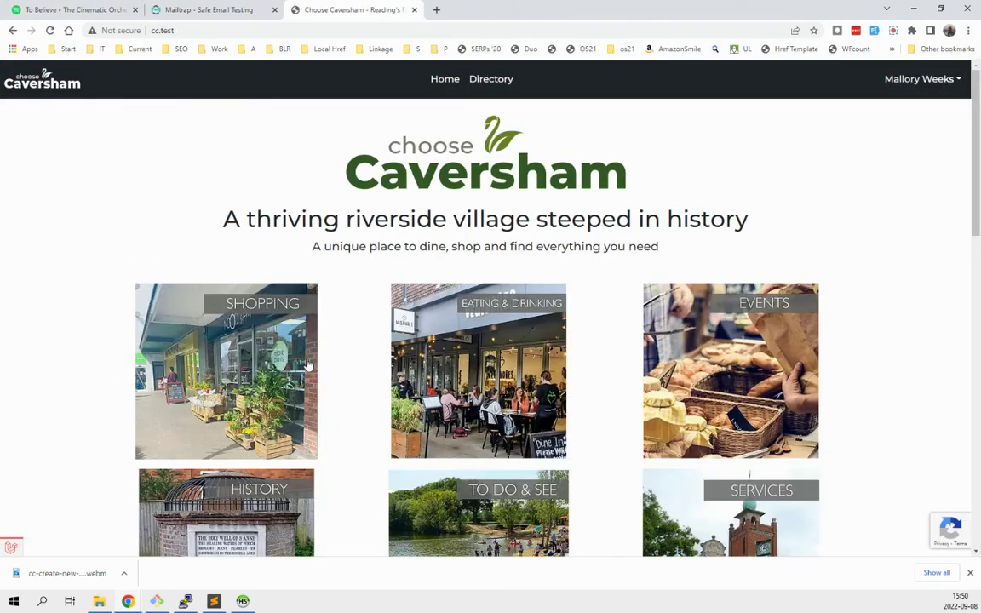
key("alt+Left")
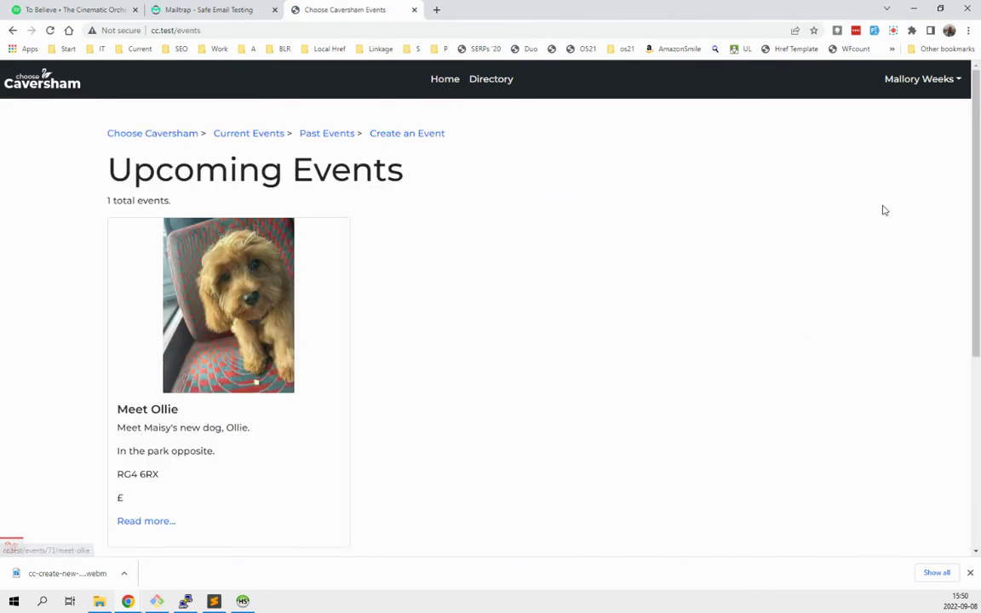
Examine the Meet Ollie card and its price line in the events list, and view the full event page.
scroll(879, 164, "down", 1)
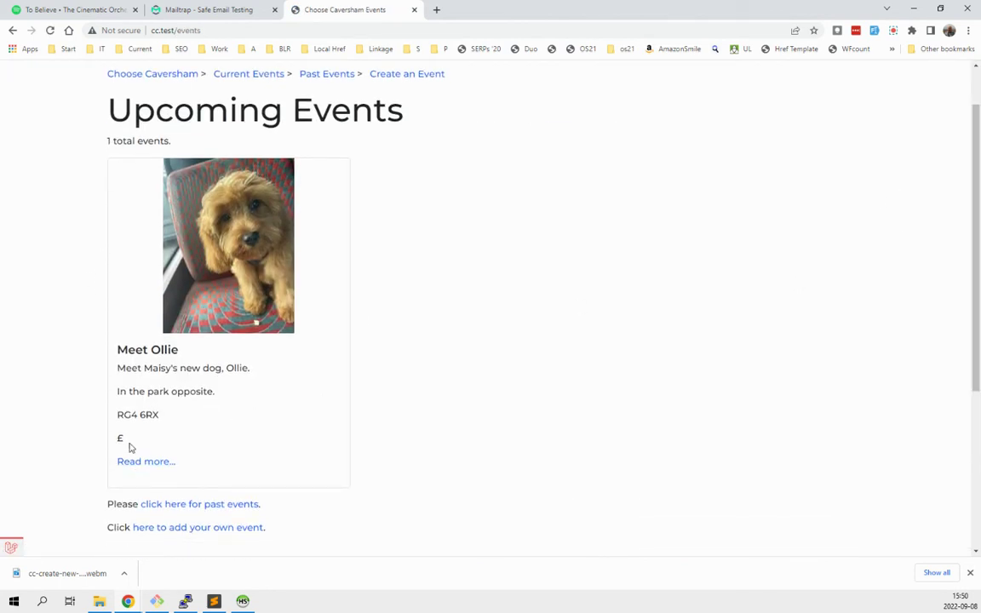
left_click_drag(127, 440, 111, 438)
scroll(977, 247, "down", 2)
scroll(977, 247, "up", 3)
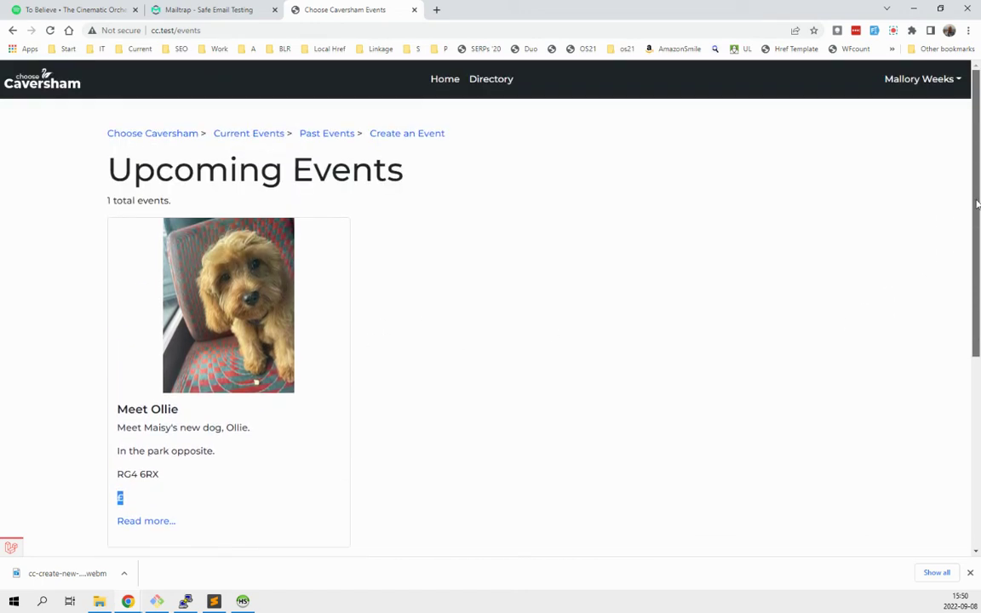
left_click(245, 300)
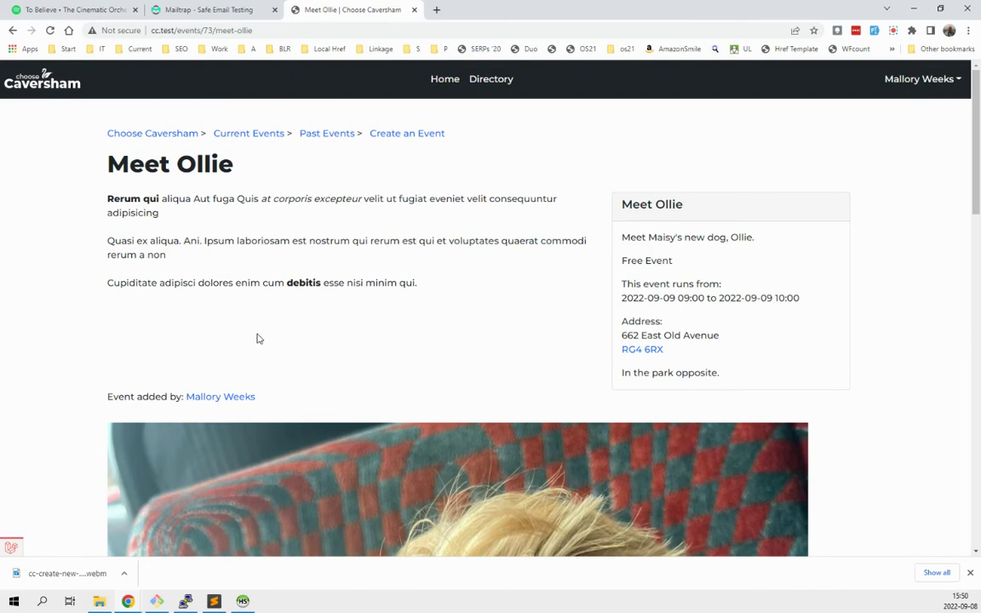
scroll(269, 278, "down", 5)
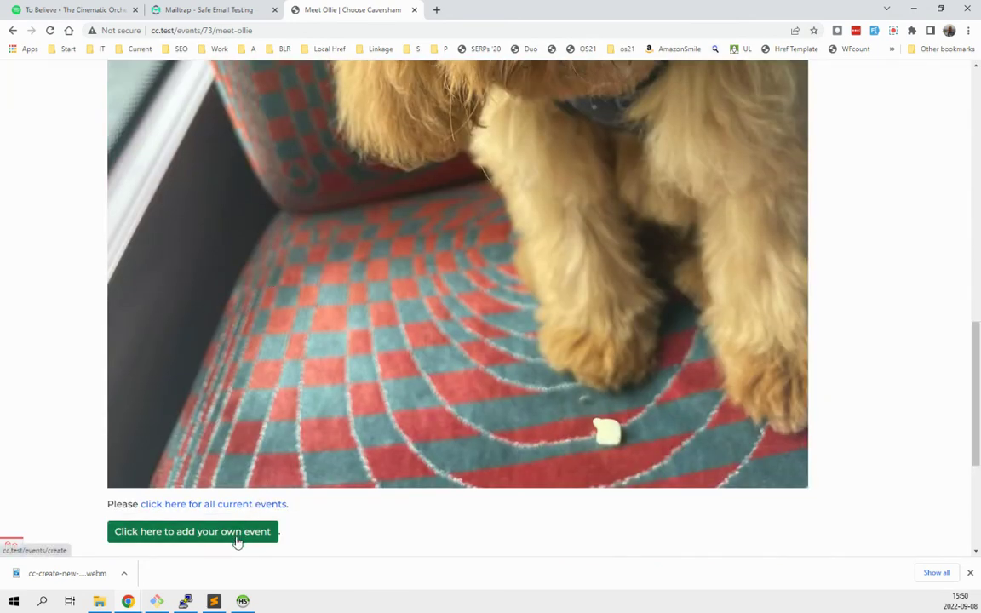
Open the Meet Ollie event's media upload page by changing the address to cc.test/events/73/upload.
scroll(268, 476, "down", 3)
scroll(299, 449, "up", 8)
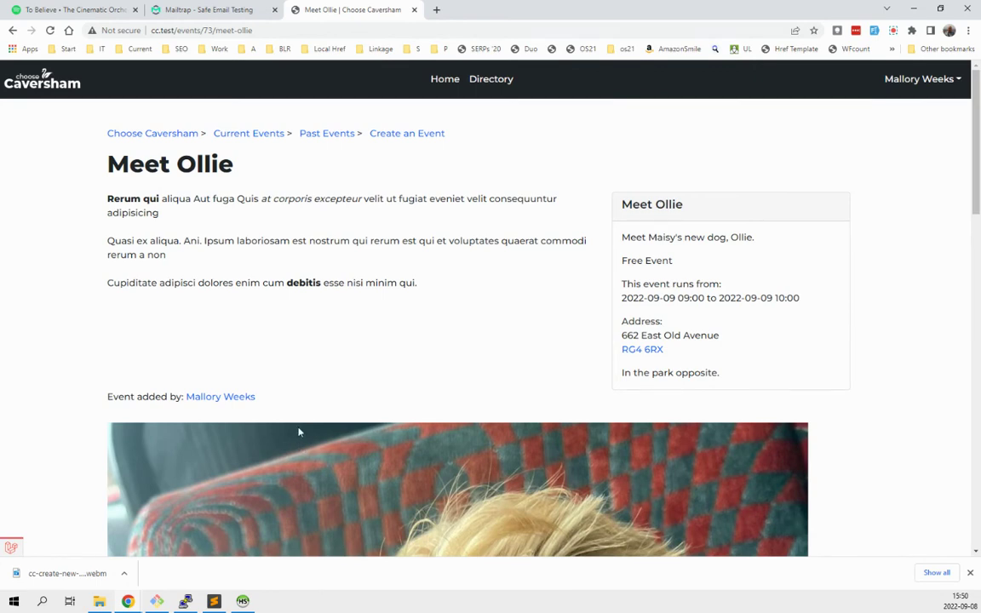
scroll(299, 432, "down", 5)
scroll(301, 408, "down", 2)
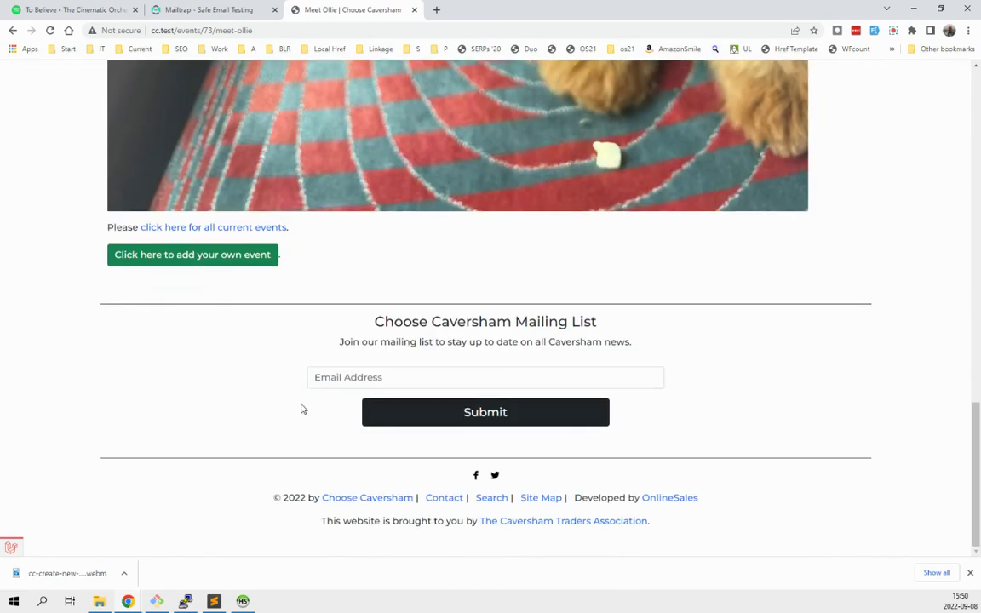
scroll(301, 409, "up", 7)
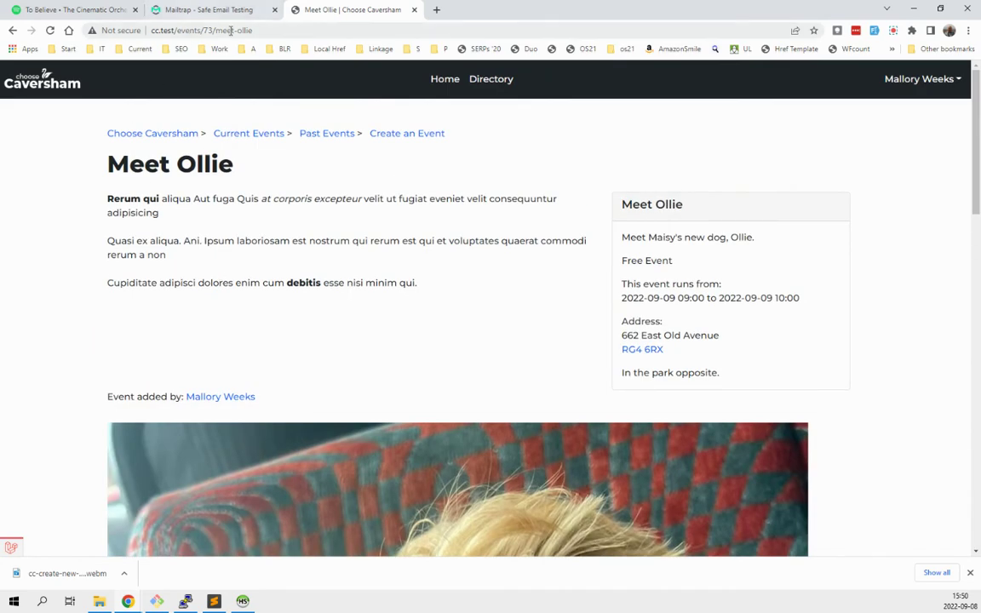
double_click(229, 30)
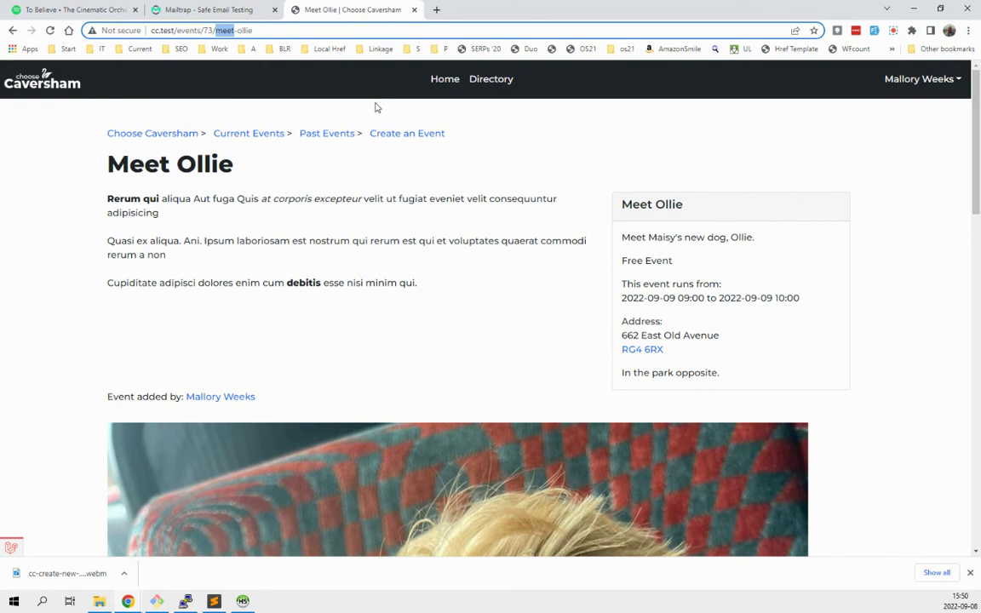
type("upoload")
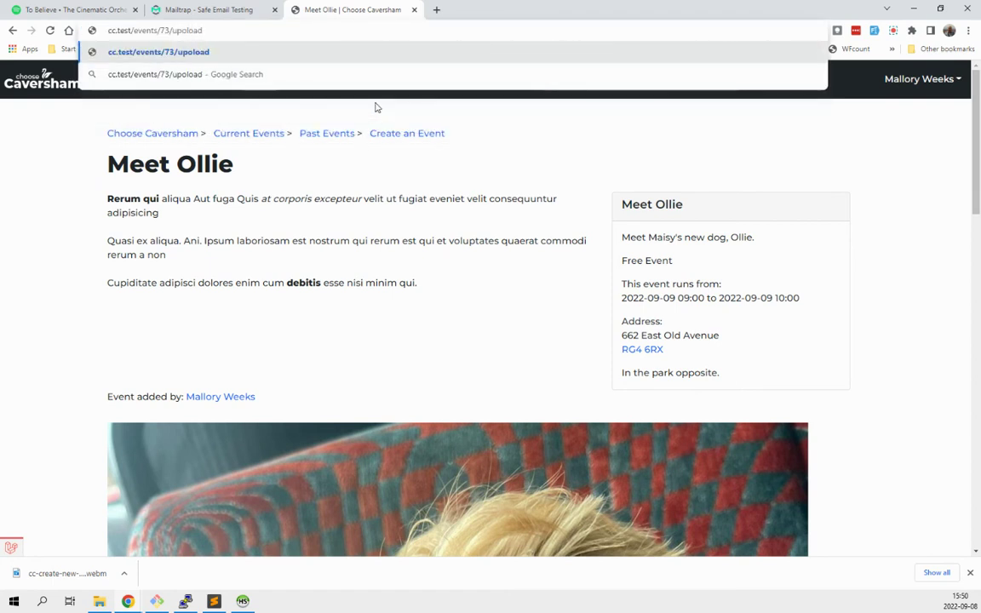
key("BackSpace")
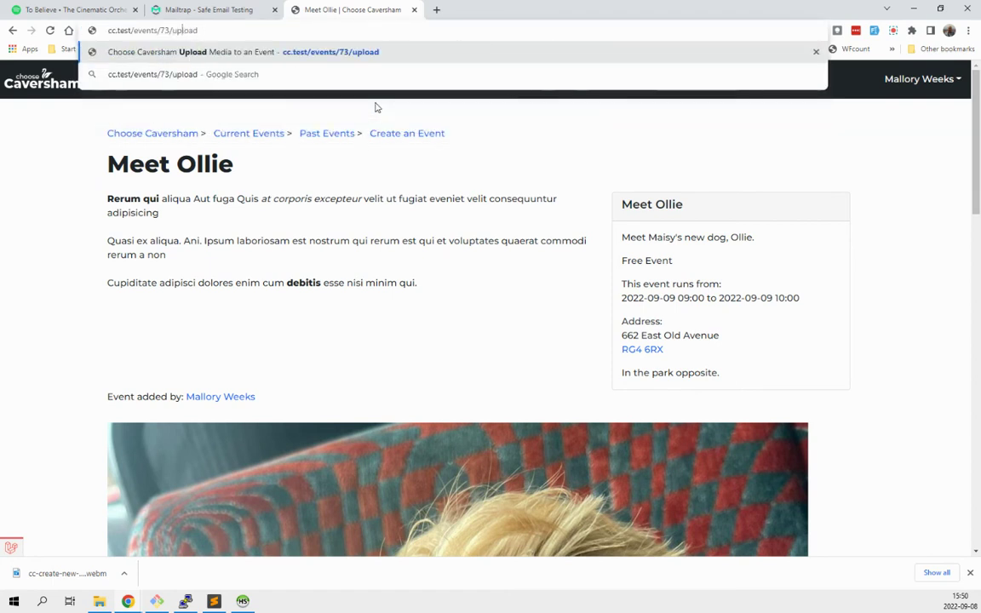
key("Return")
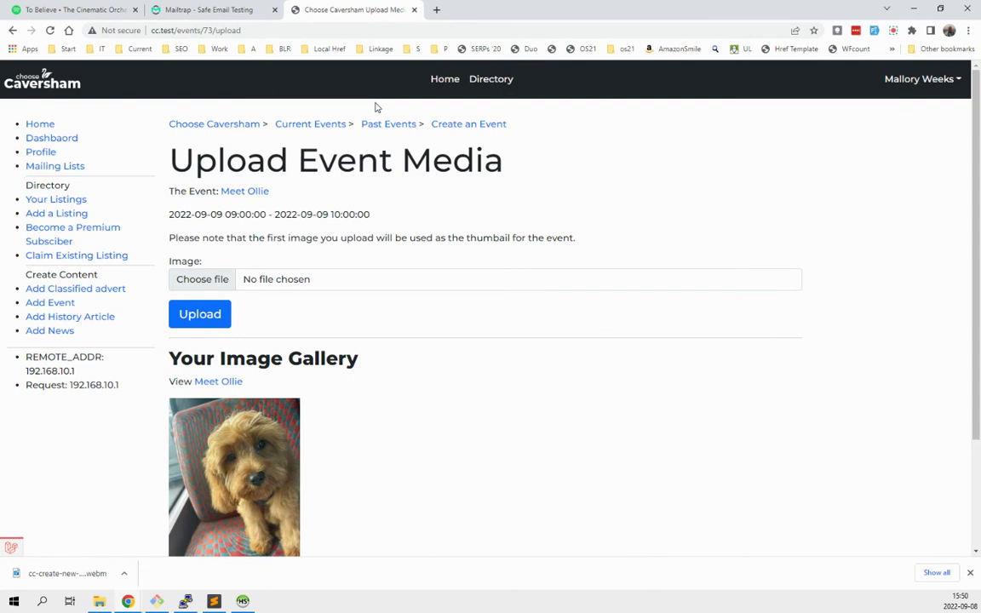
Upload maisy-stranger-things.jpg from the desktop images folder as a second image for the Meet Ollie event and check the image gallery.
left_click(212, 280)
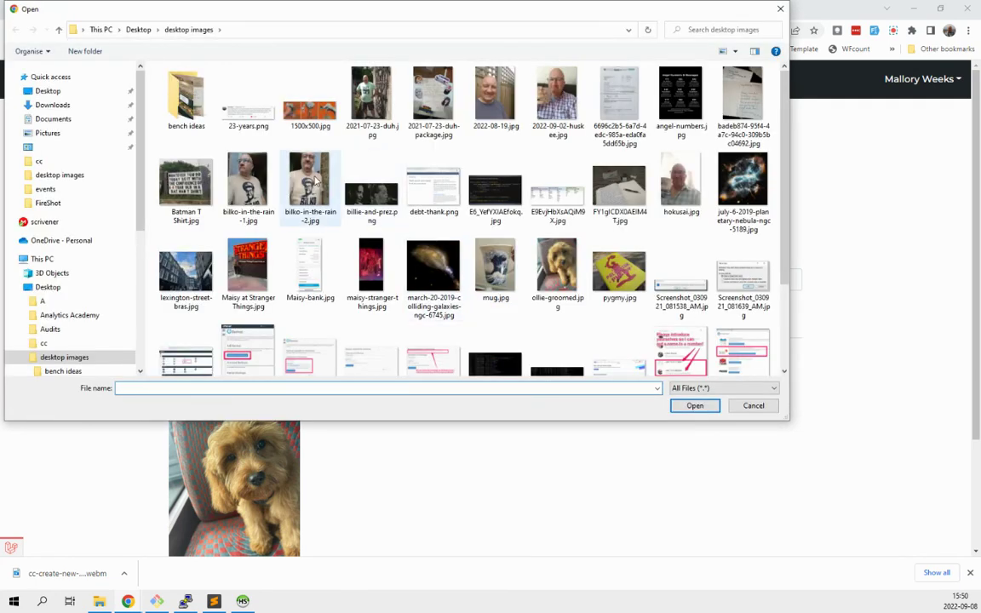
left_click(374, 266)
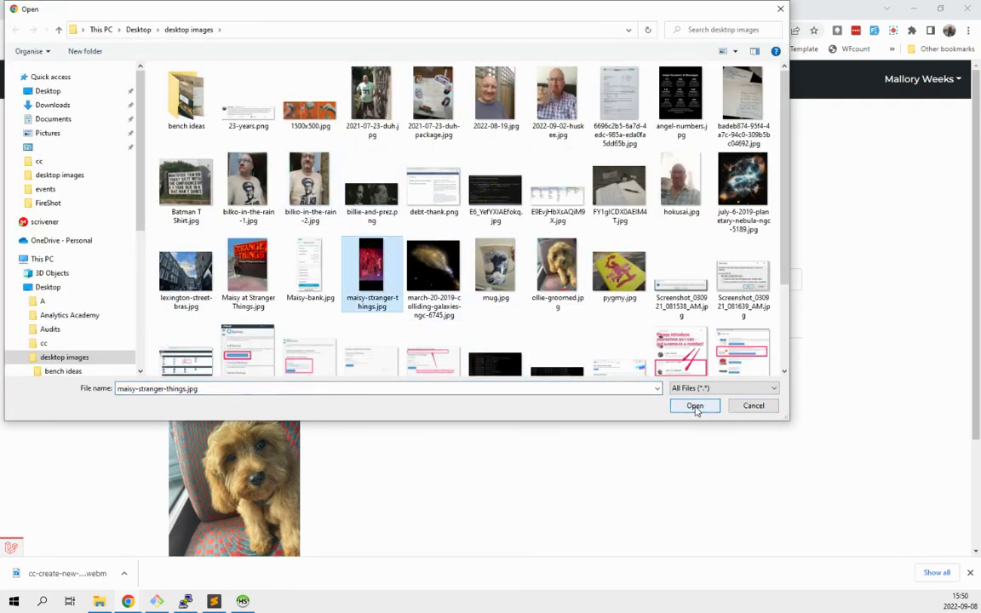
left_click(694, 406)
left_click(209, 315)
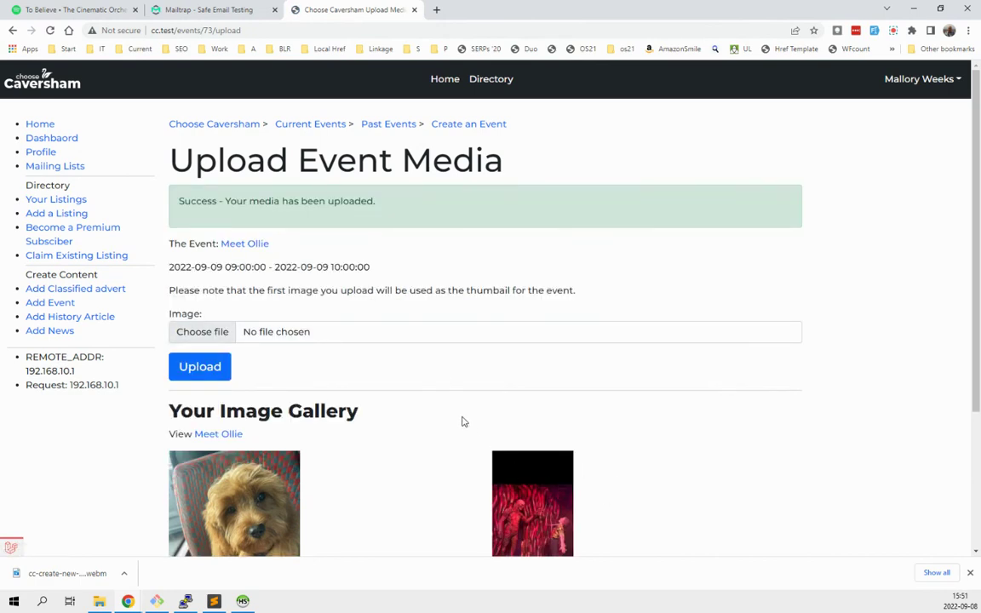
scroll(464, 421, "down", 3)
scroll(463, 421, "up", 3)
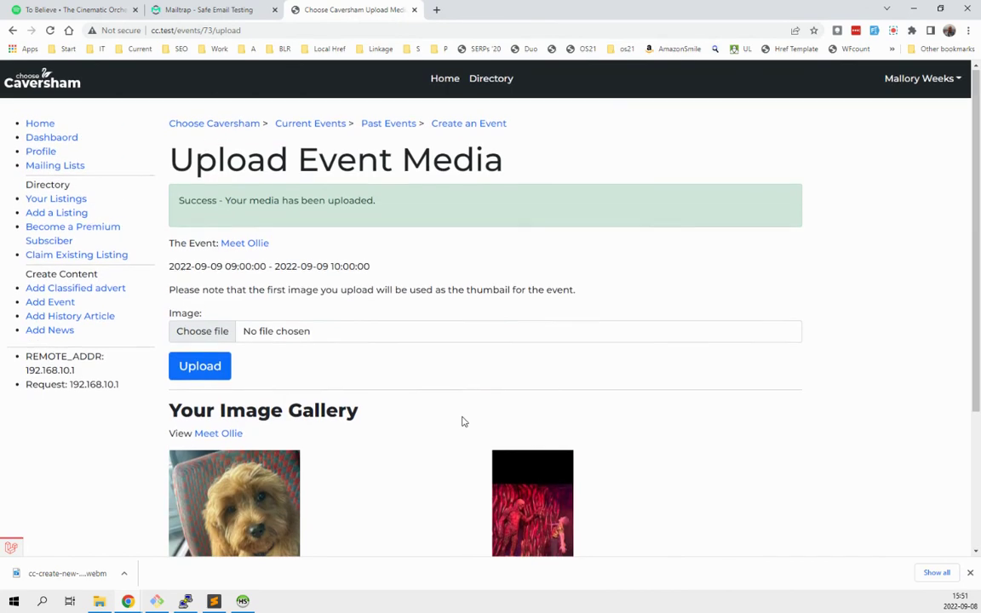